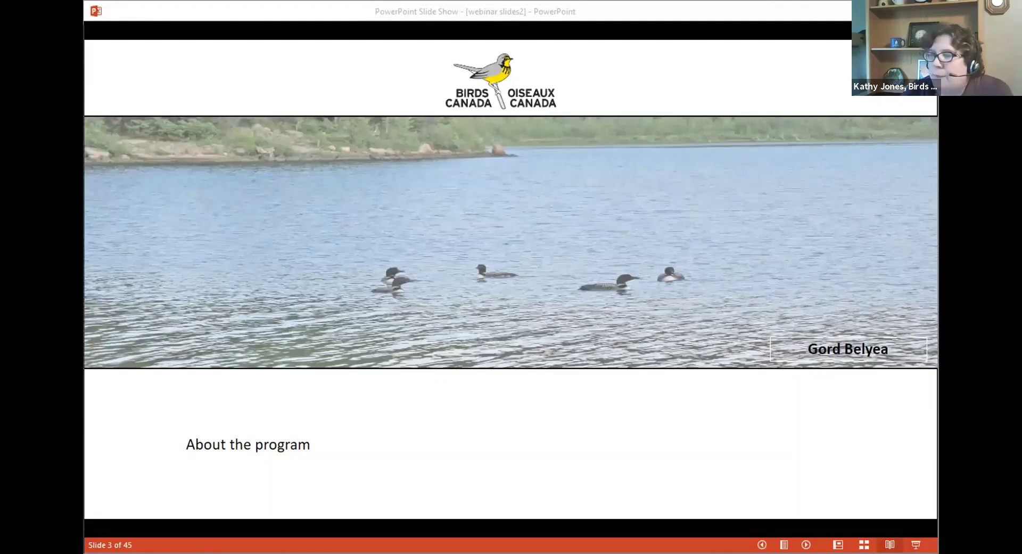
Advance through the Agenda and Volunteer Portal slides, then switch to the Loon Survey web page
left_click(250, 416)
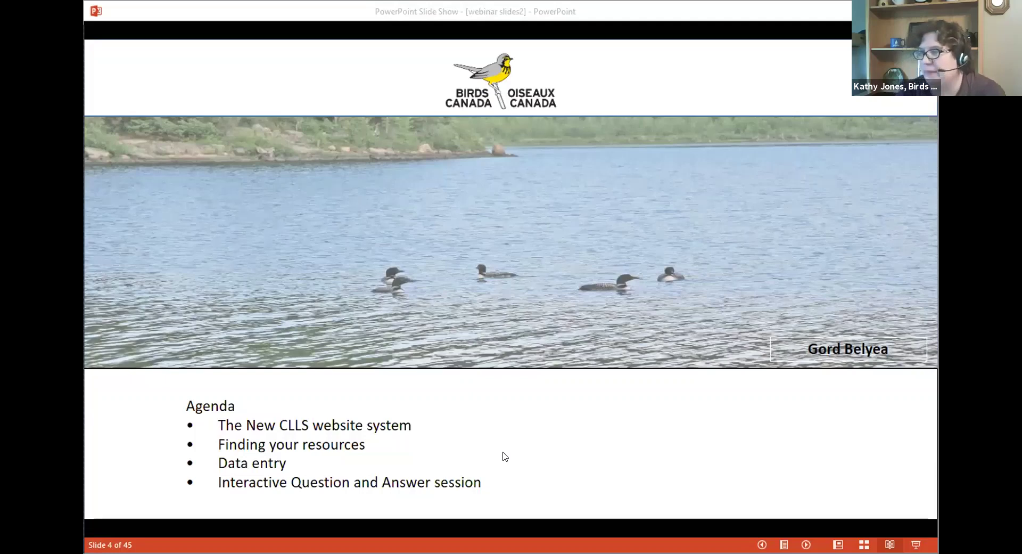
key("Right")
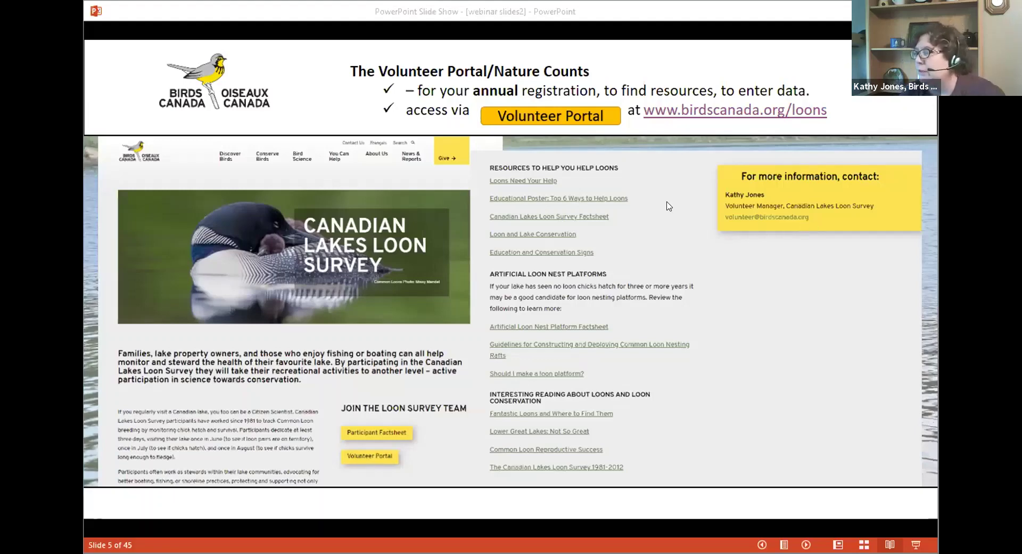
key("alt+Tab")
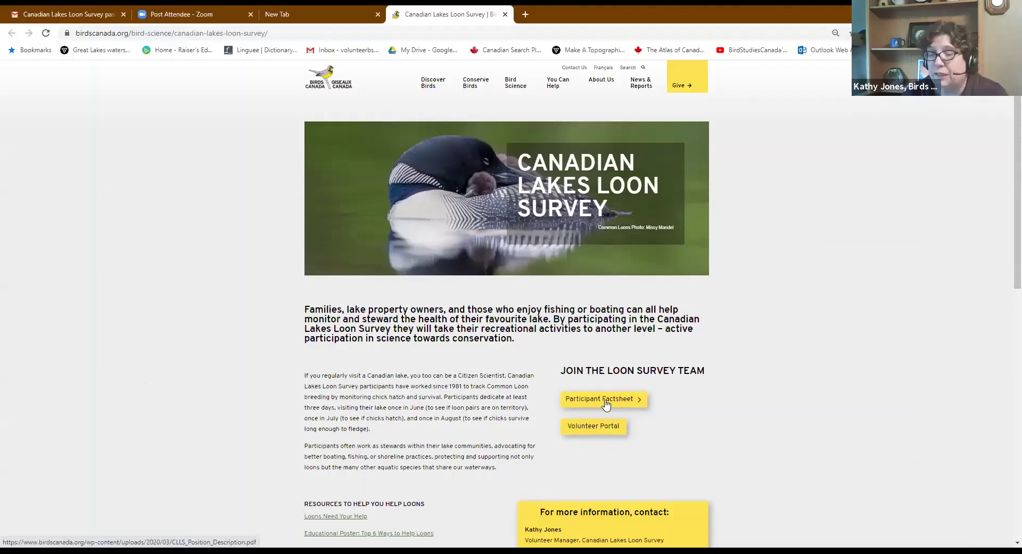
Scroll through the Loon Survey page's loon resources, nest-platform guides and further reading
scroll(757, 401, "down", 1)
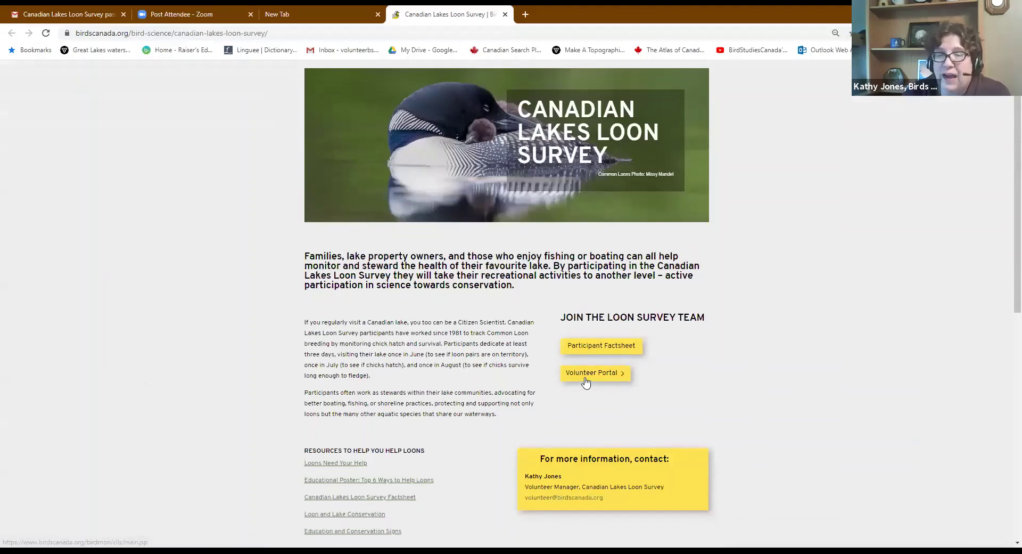
scroll(711, 395, "down", 2)
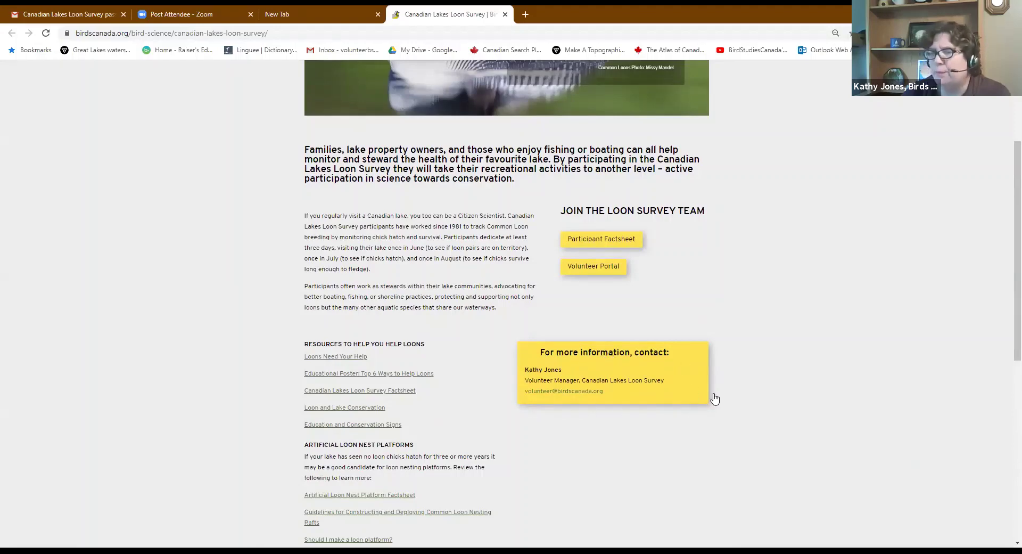
scroll(493, 345, "down", 1)
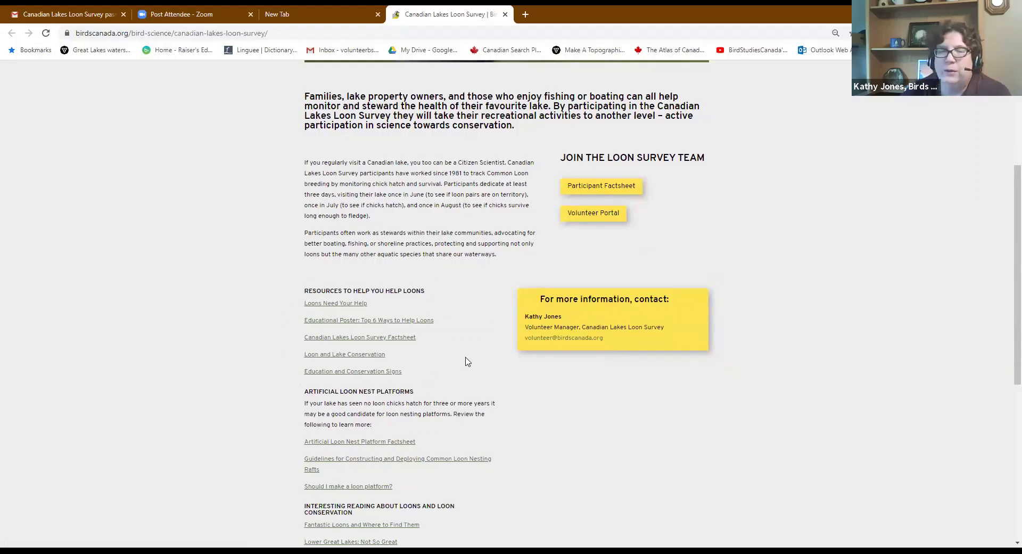
scroll(467, 361, "down", 2)
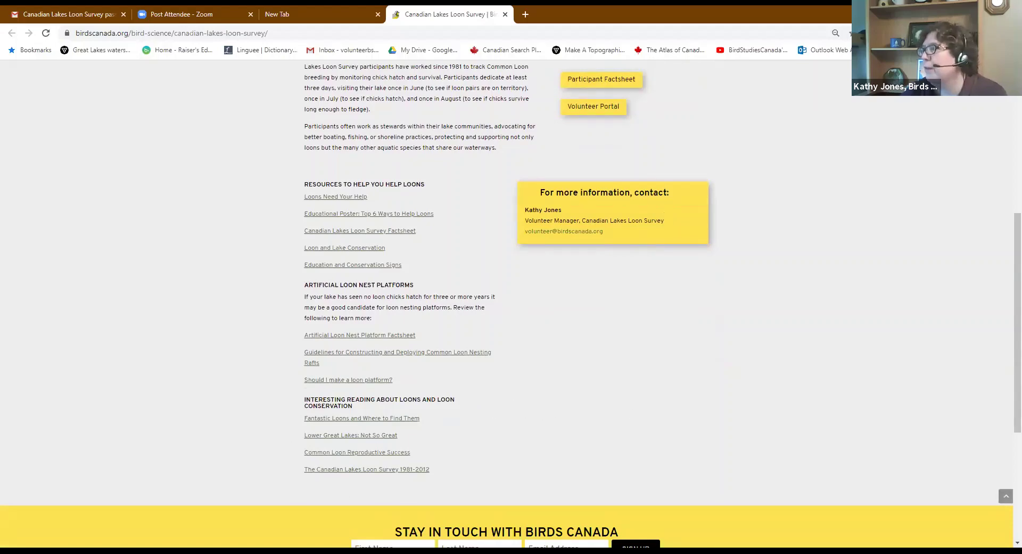
scroll(745, 177, "up", 2)
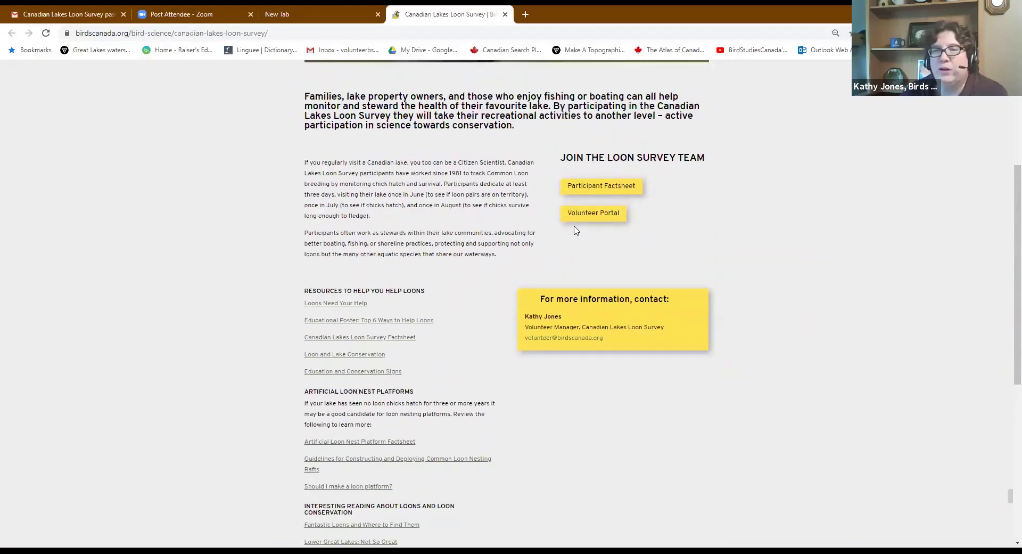
Open the Volunteer Portal from the Loon Survey page in a new tab
left_click(590, 213)
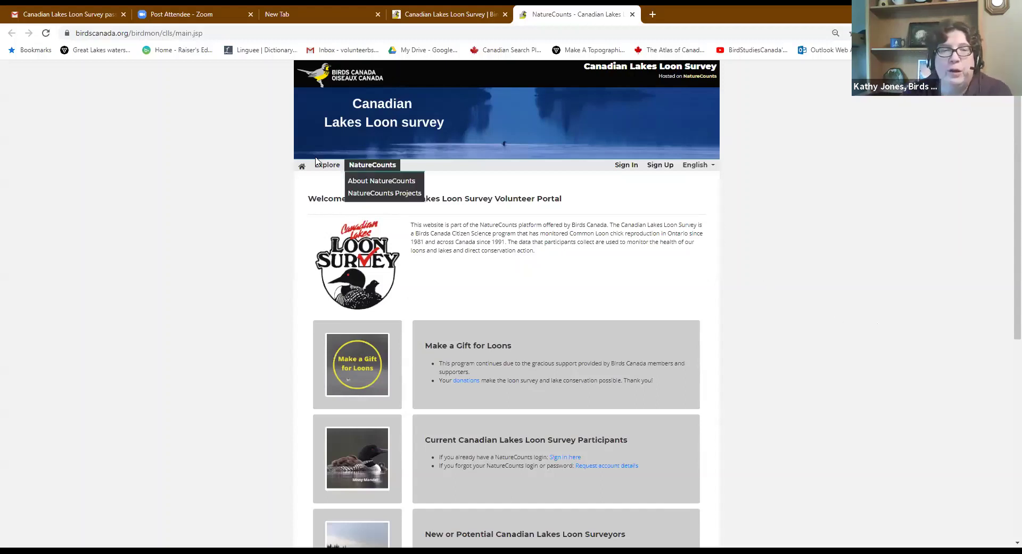
left_click(302, 167)
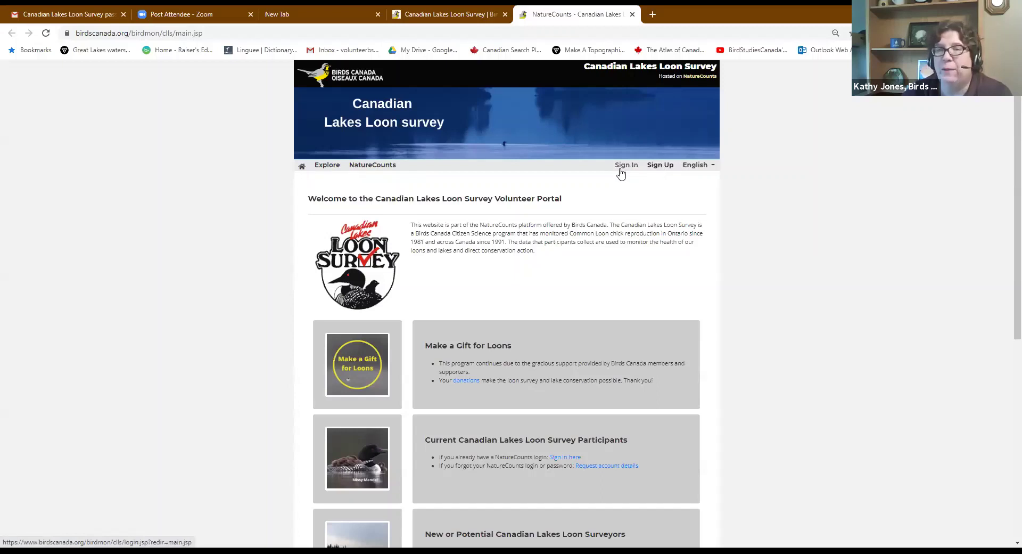
mouse_move(695, 165)
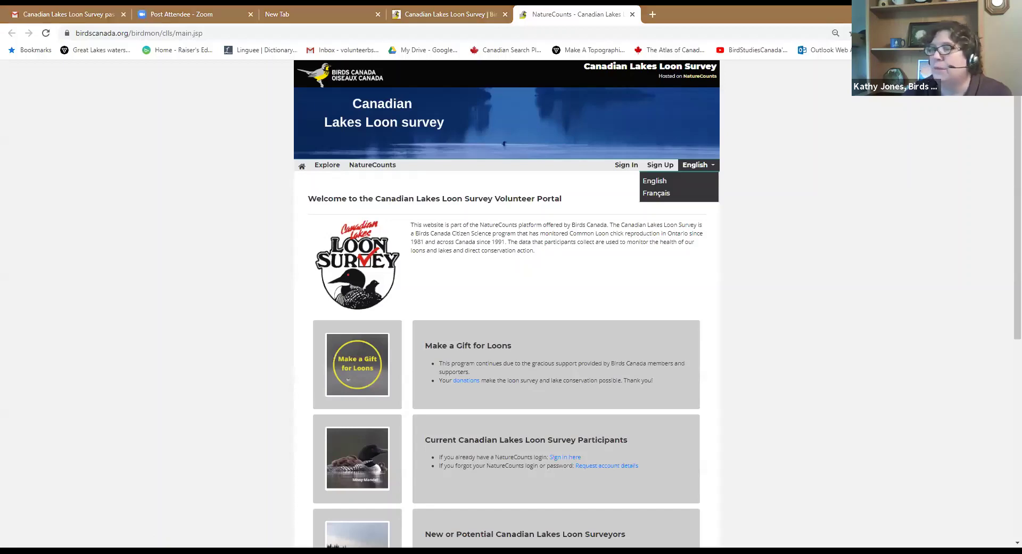
scroll(730, 360, "down", 4)
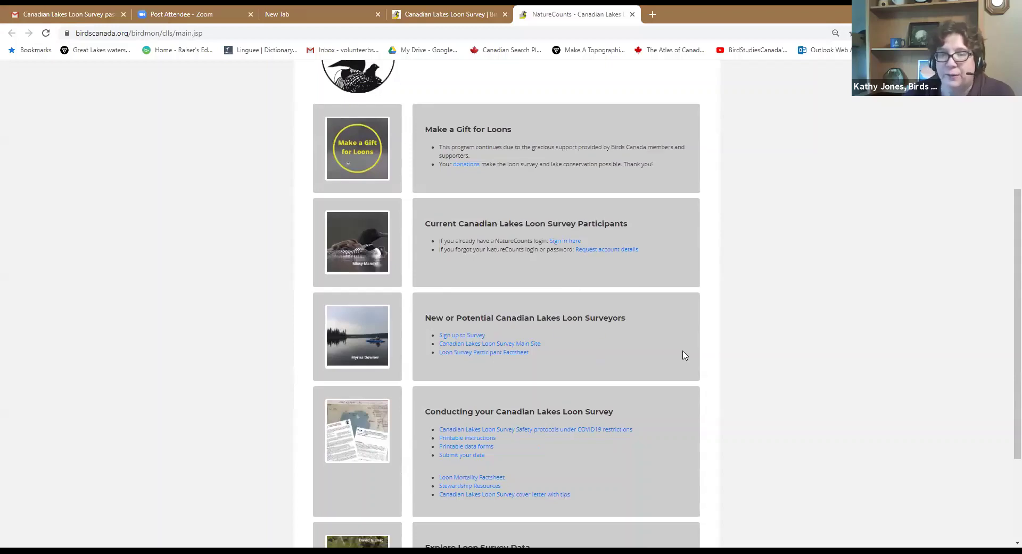
scroll(684, 354, "down", 3)
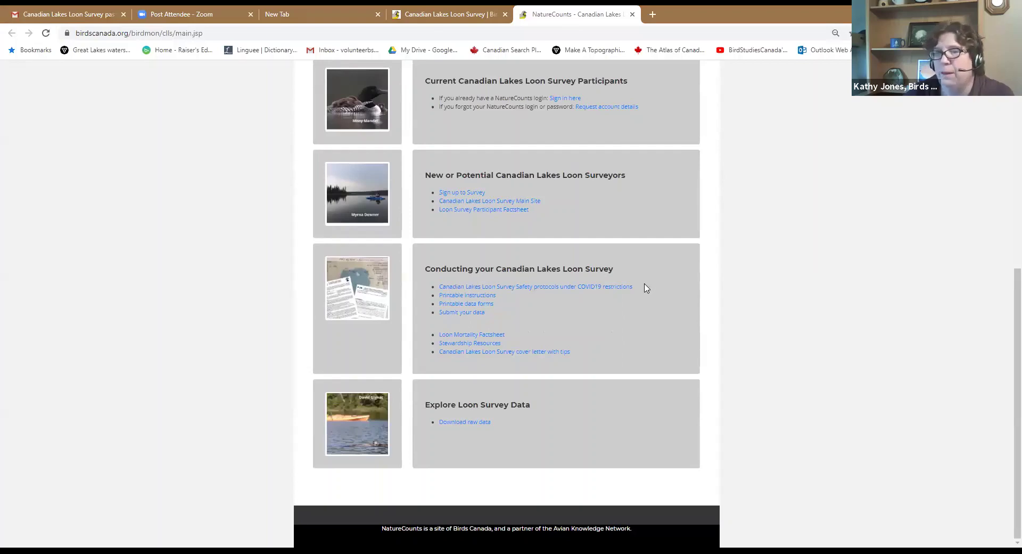
scroll(644, 288, "up", 7)
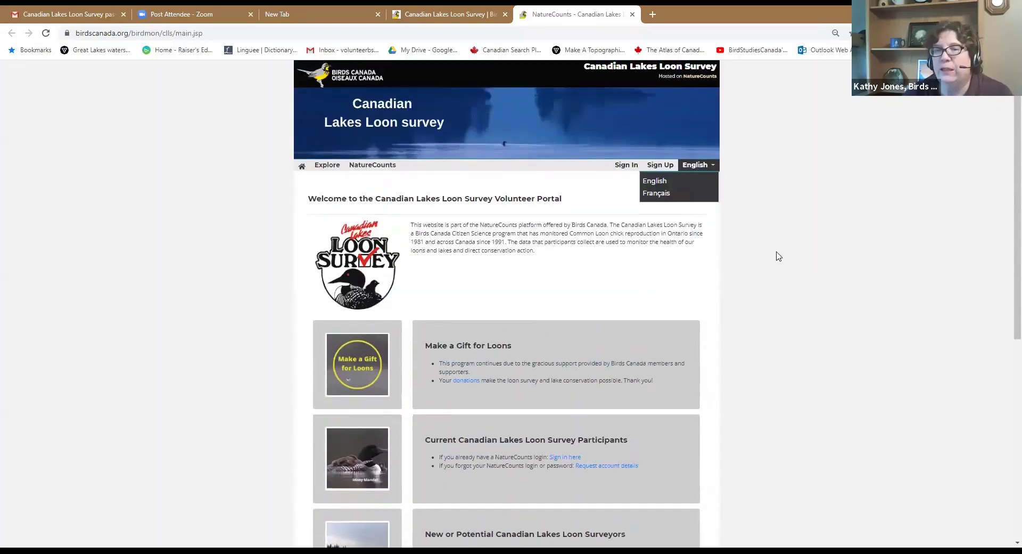
left_click(594, 196)
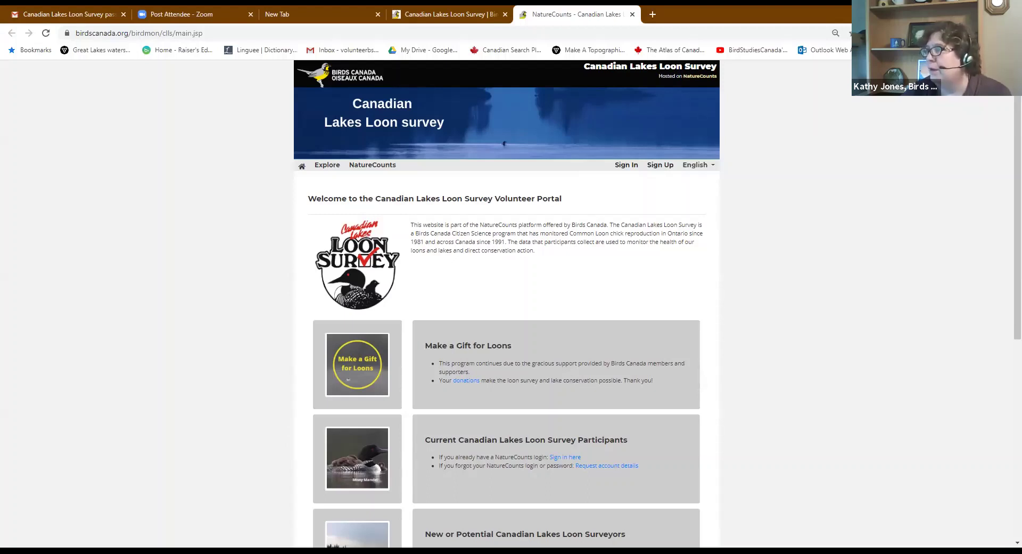
Open the Sign In page and check the autofilled login name and password fields
left_click(622, 166)
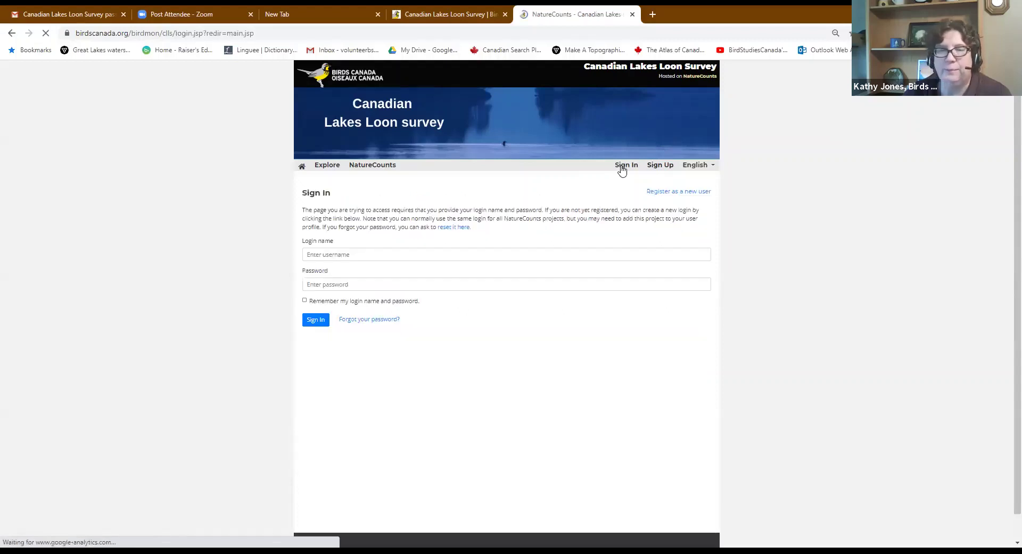
left_click(339, 256)
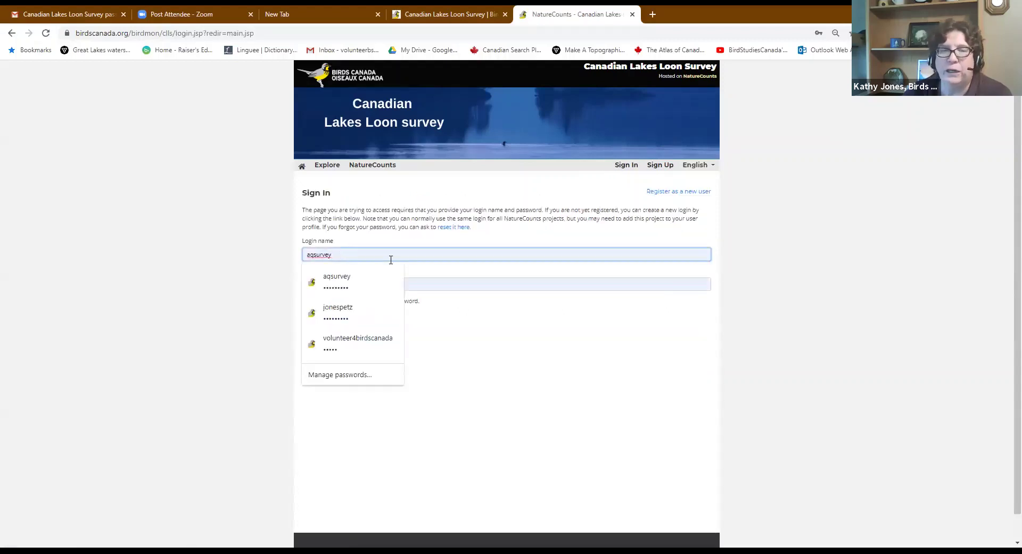
left_click(470, 282)
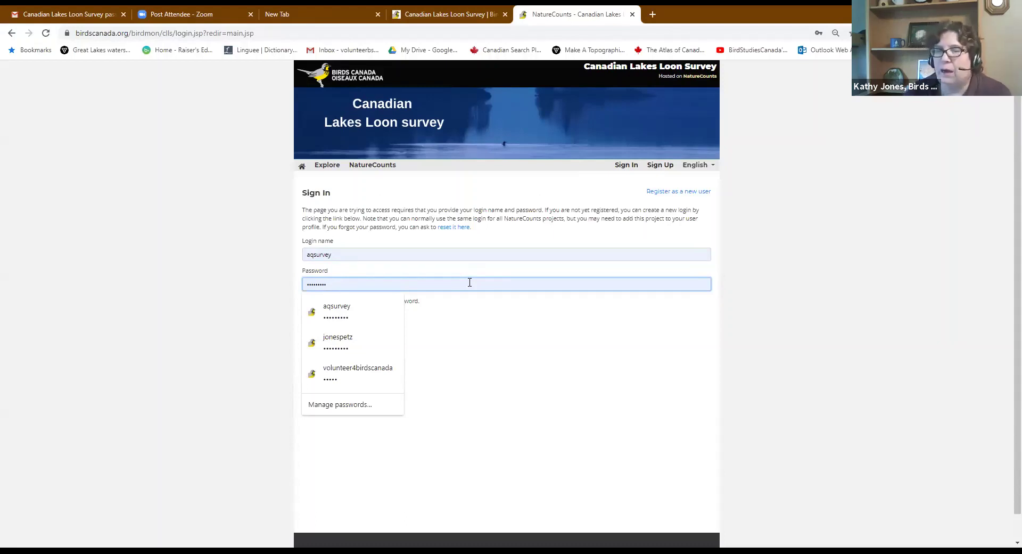
left_click(490, 348)
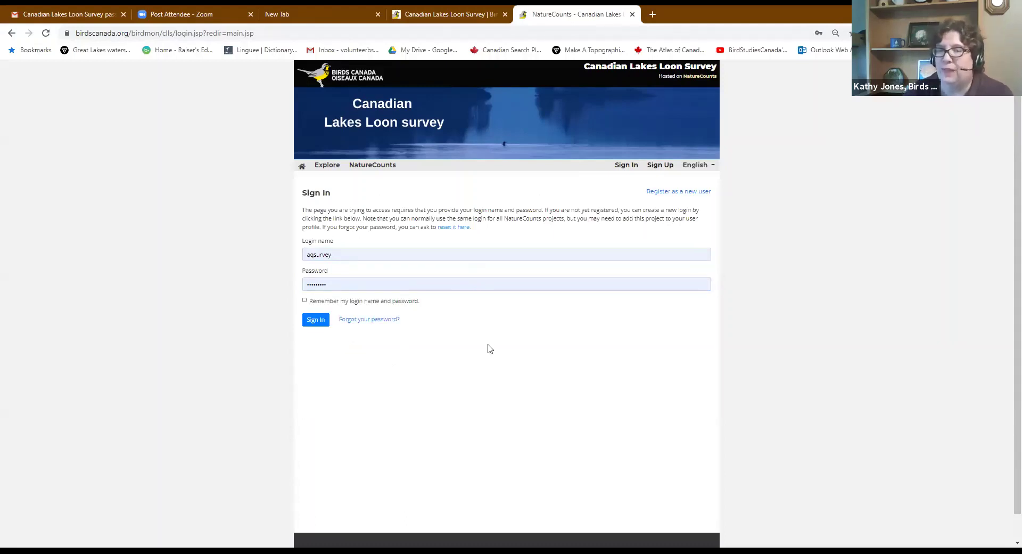
Sign in with the entered credentials and look at the account options menu
left_click(320, 320)
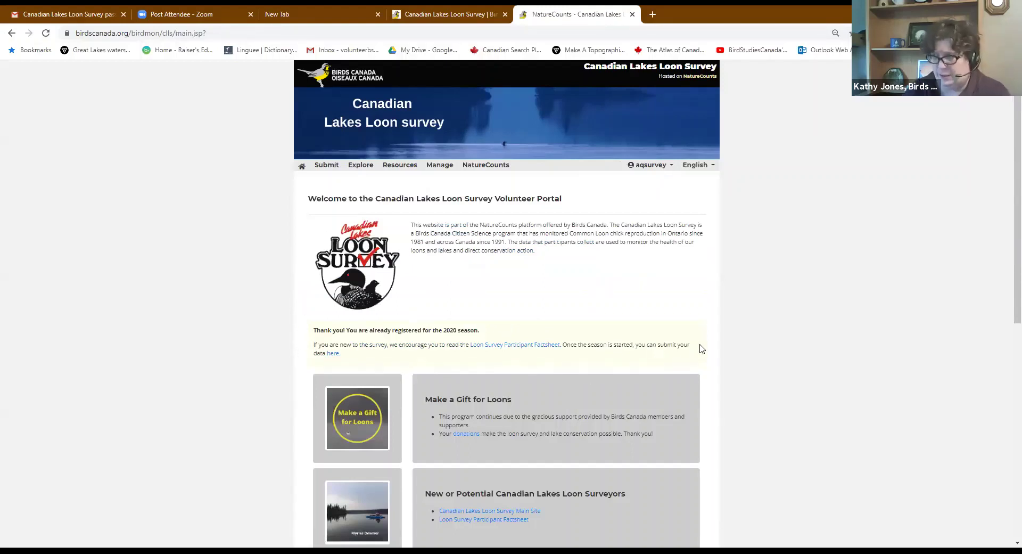
left_click(647, 166)
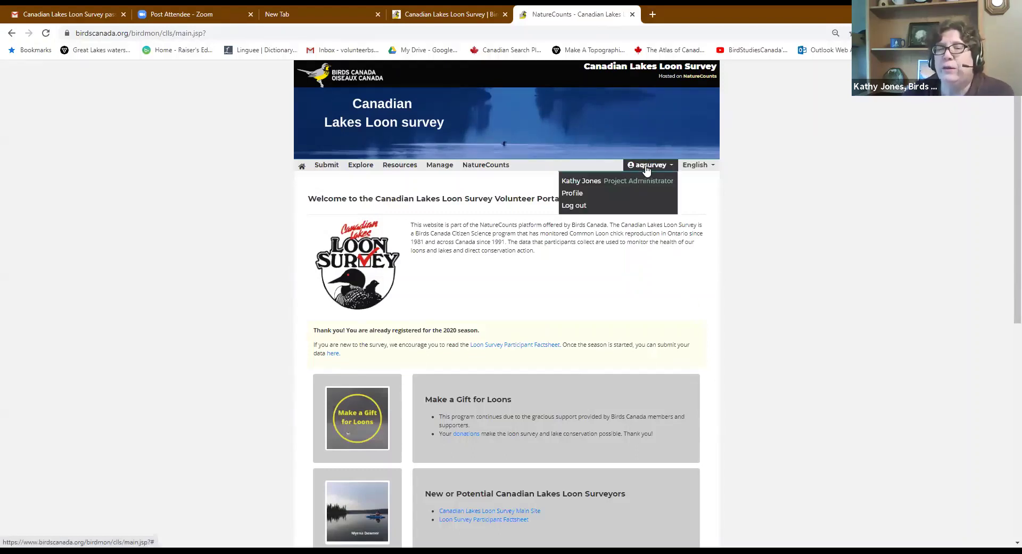
left_click(649, 167)
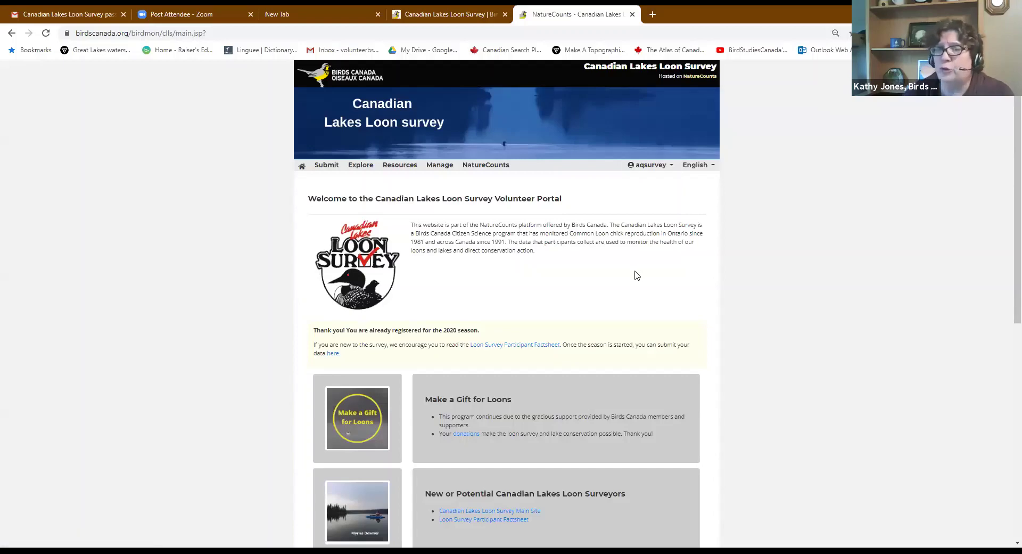
Review the Your profile section further down, then reopen the account options menu
scroll(619, 331, "down", 2)
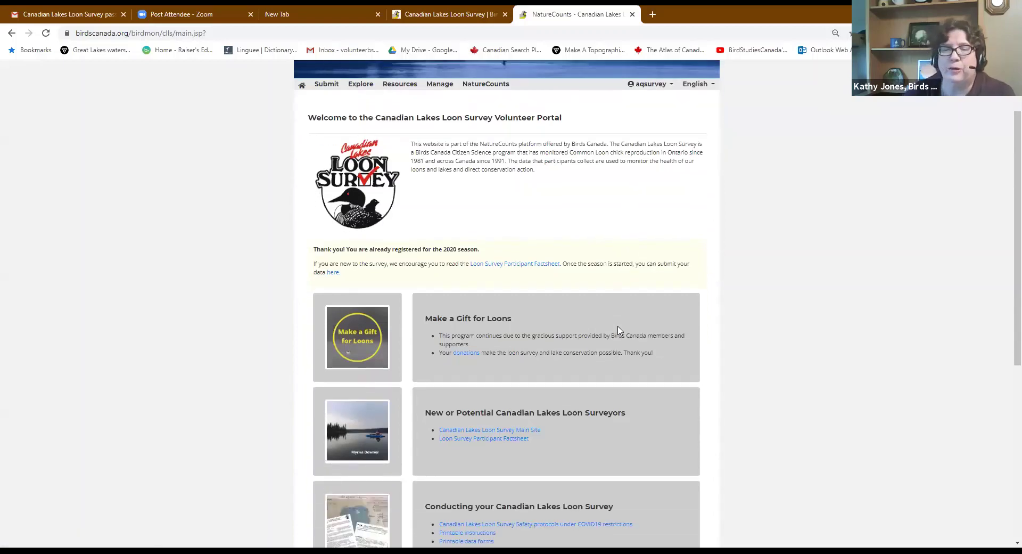
scroll(619, 331, "down", 6)
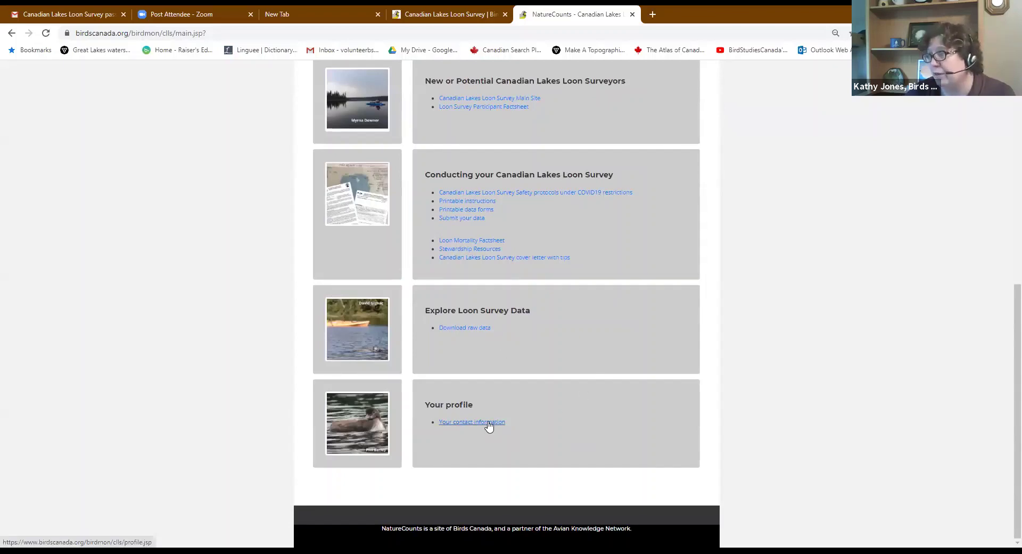
scroll(565, 368, "up", 4)
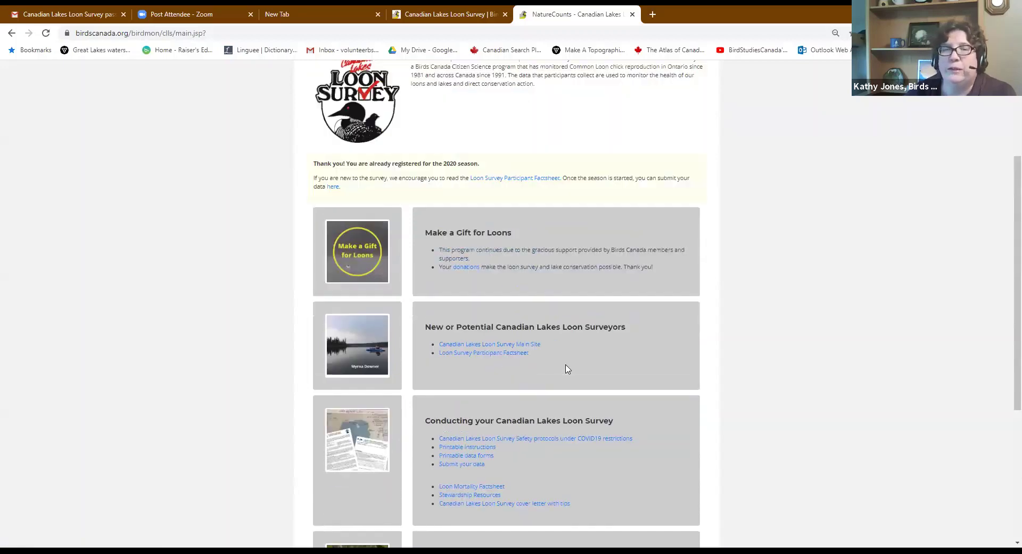
scroll(566, 369, "up", 3)
left_click(649, 165)
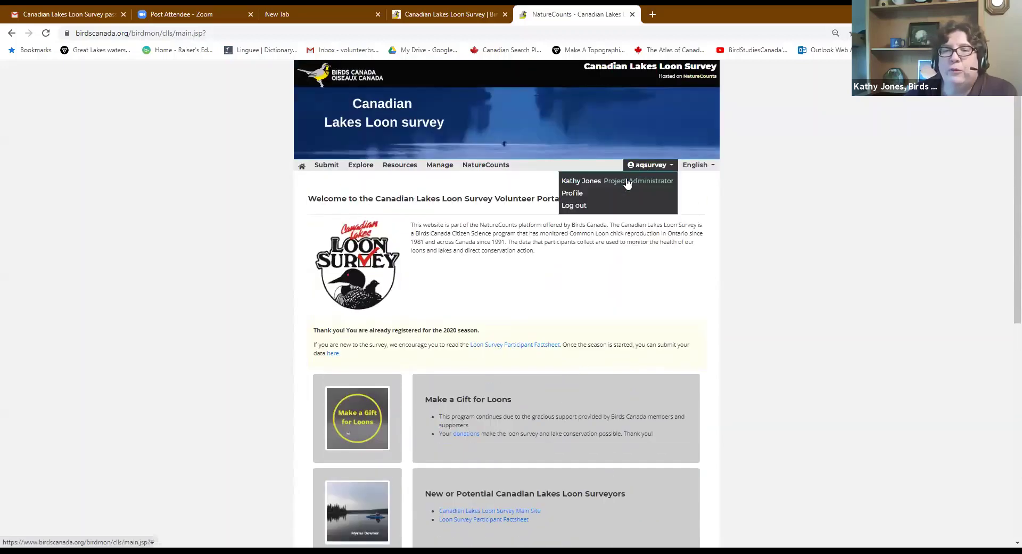
Log out of the volunteer portal and return to the sign-in page
left_click(574, 205)
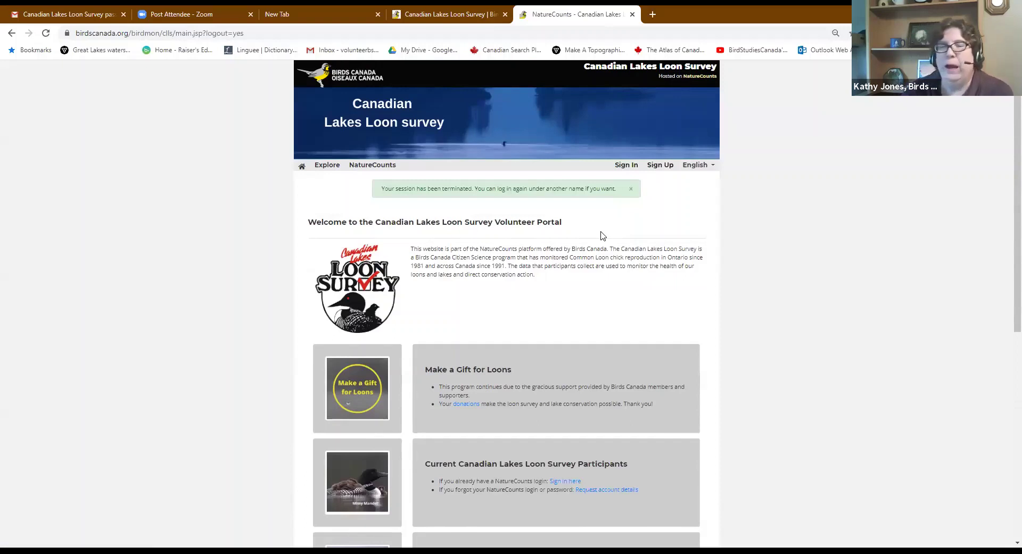
left_click(626, 166)
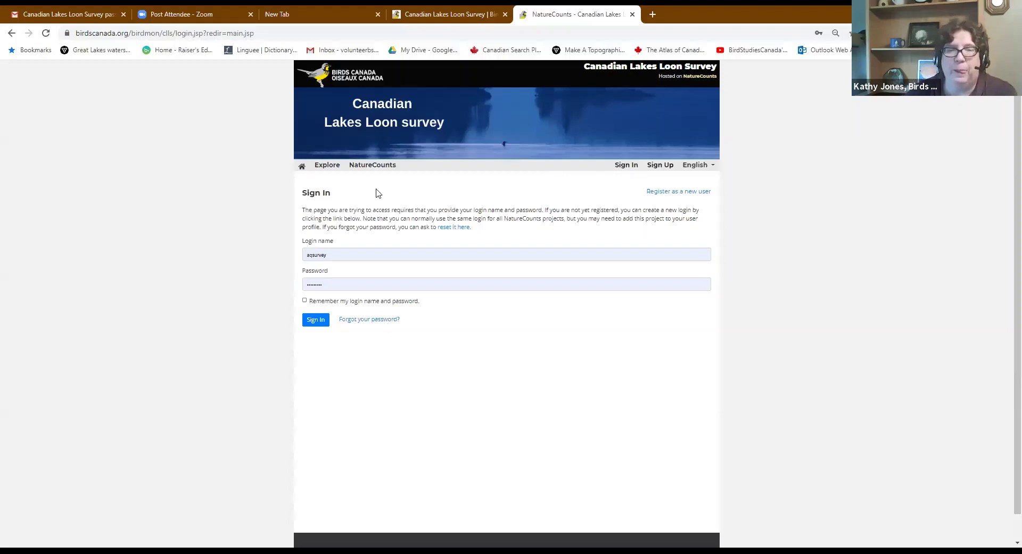
Open the password reset page and request a reset for a made-up email address
left_click(372, 321)
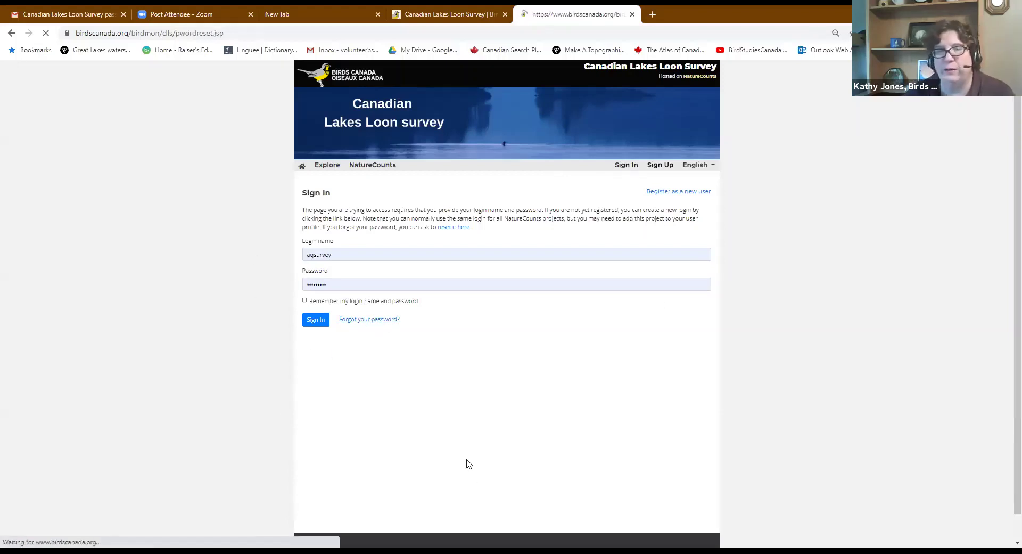
left_click(380, 238)
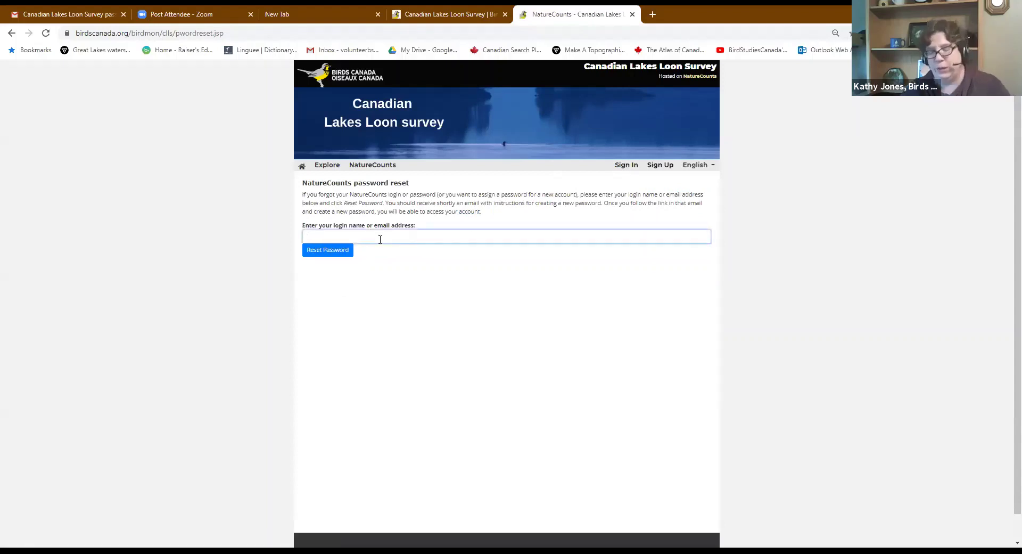
type("jfjfjdkldjl")
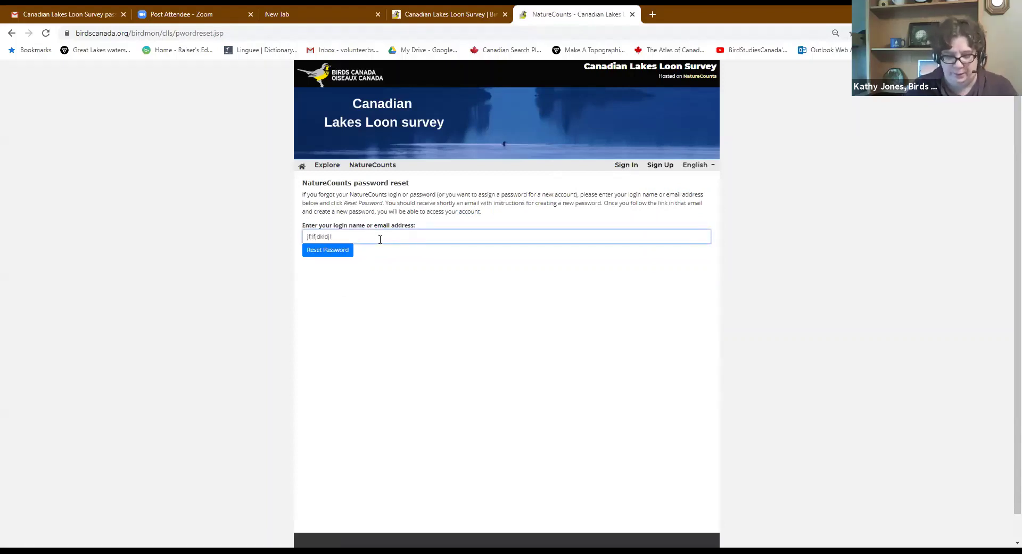
type("@birdscanada.org")
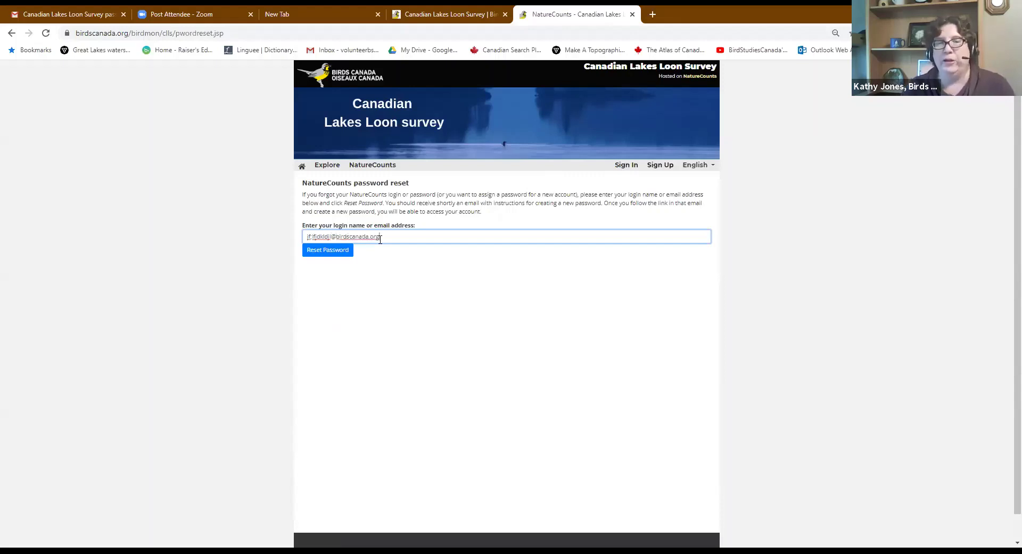
left_click(323, 250)
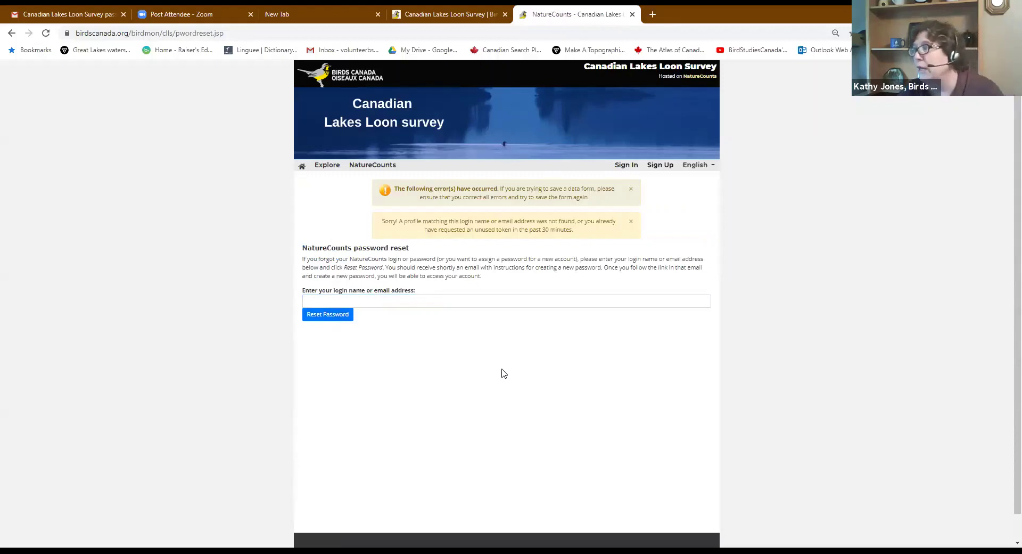
Request resets for a numeric login and the volunteer's email address, each returning profile-not-found
left_click(391, 301)
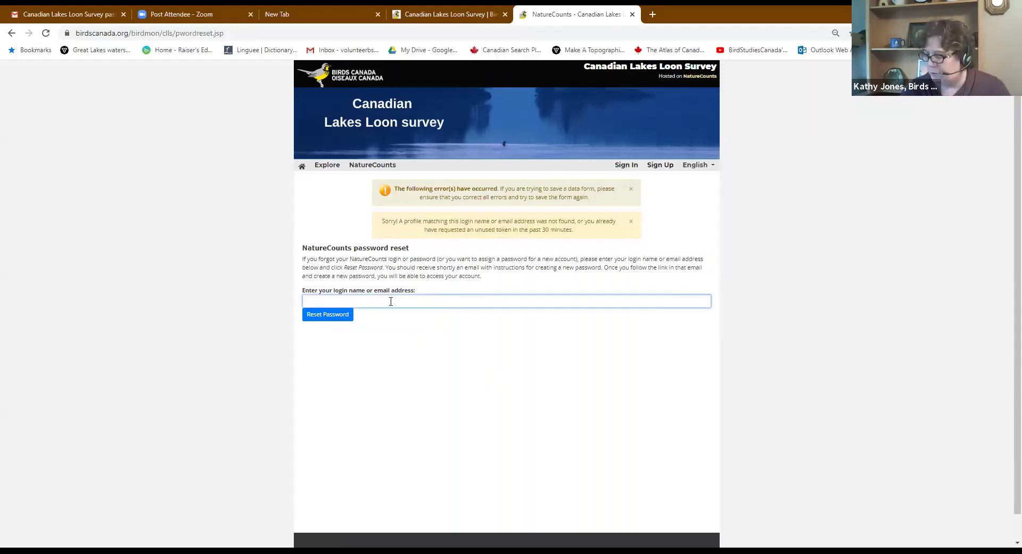
type("110453")
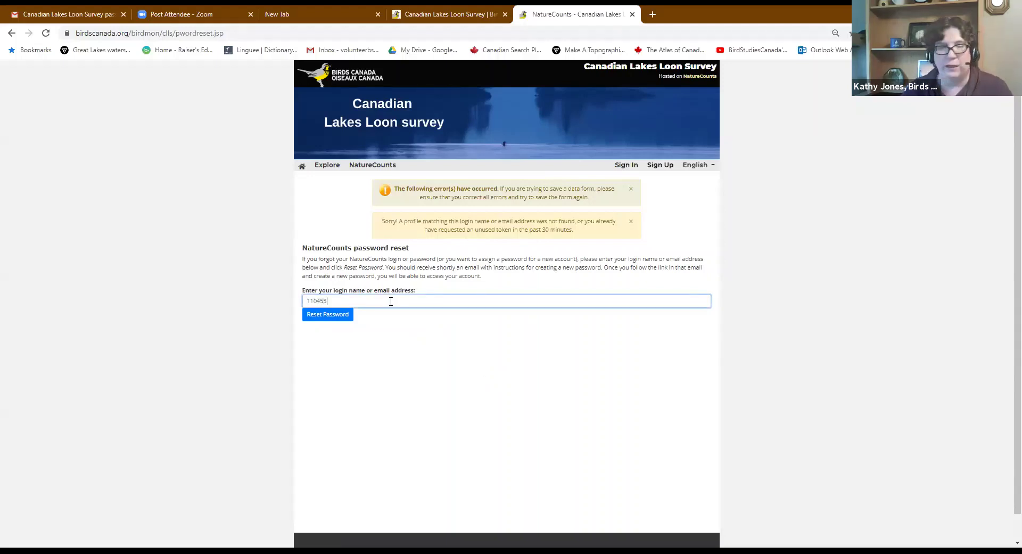
left_click(330, 317)
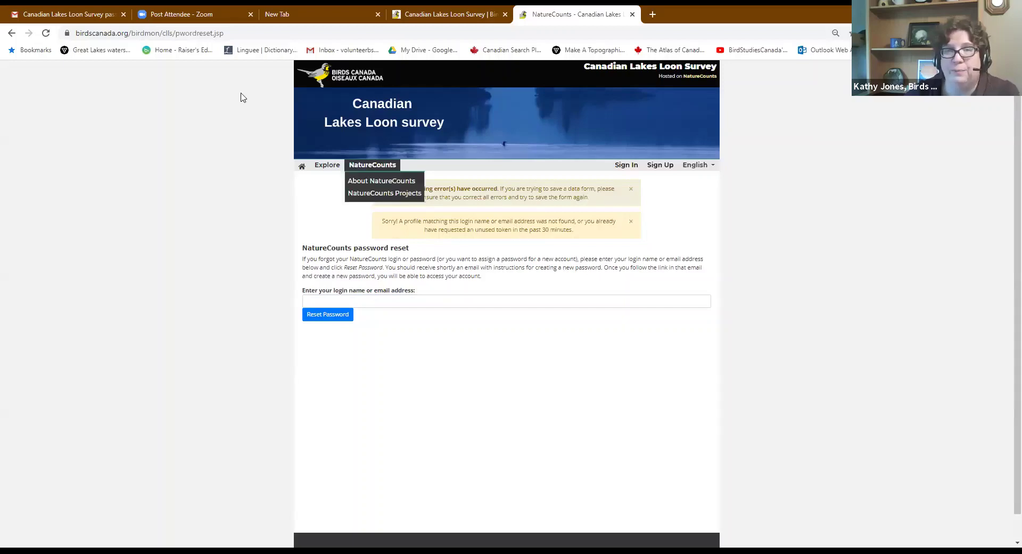
left_click(371, 301)
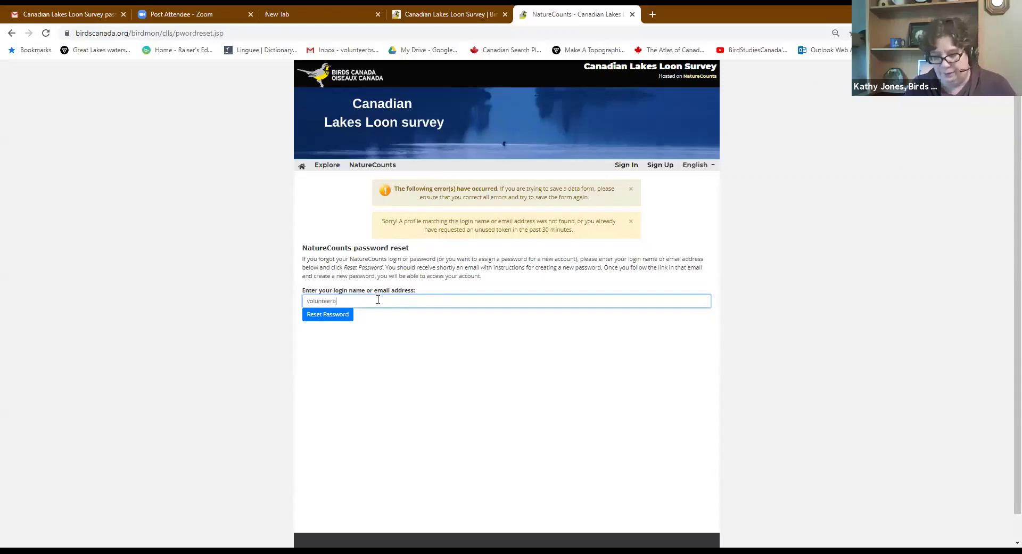
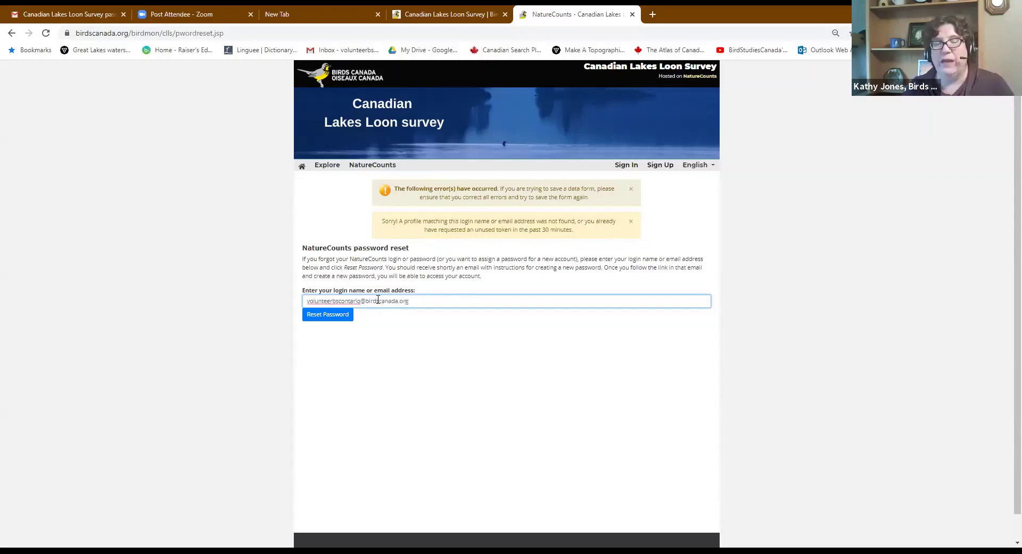
left_click(330, 316)
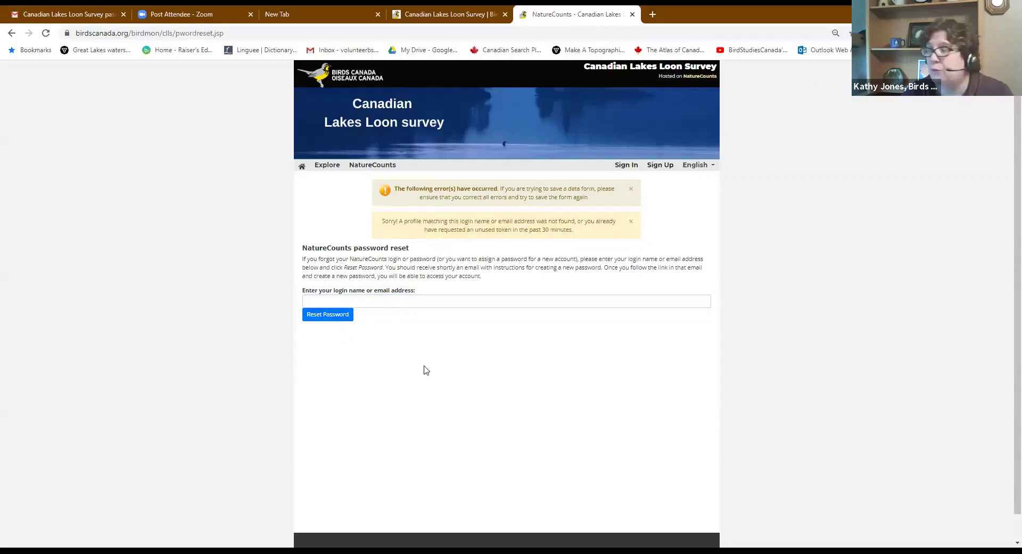
Open the Loon Survey reset email and highlight its login name and 30-minute validity sentence
left_click(45, 16)
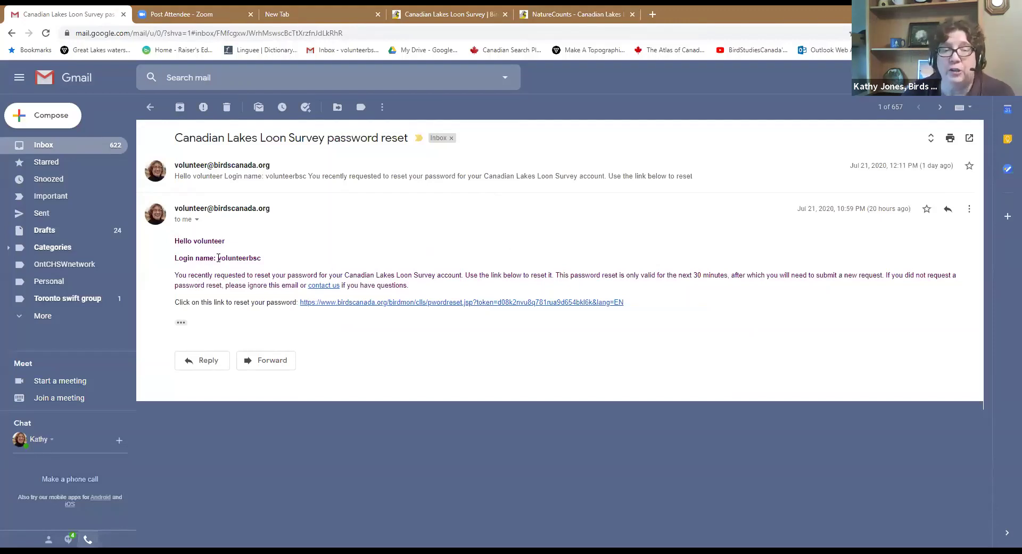
left_click_drag(218, 257, 266, 260)
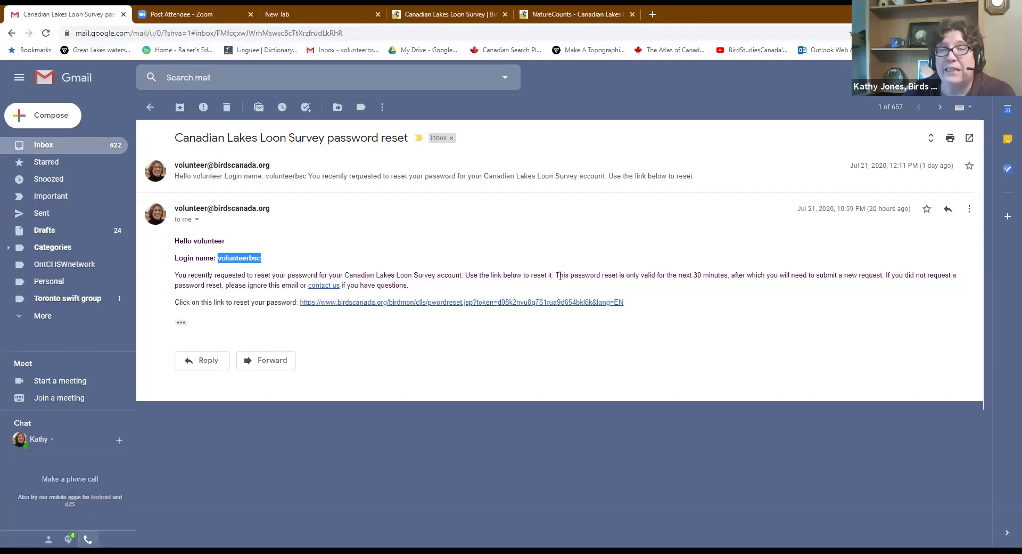
left_click_drag(560, 276, 728, 276)
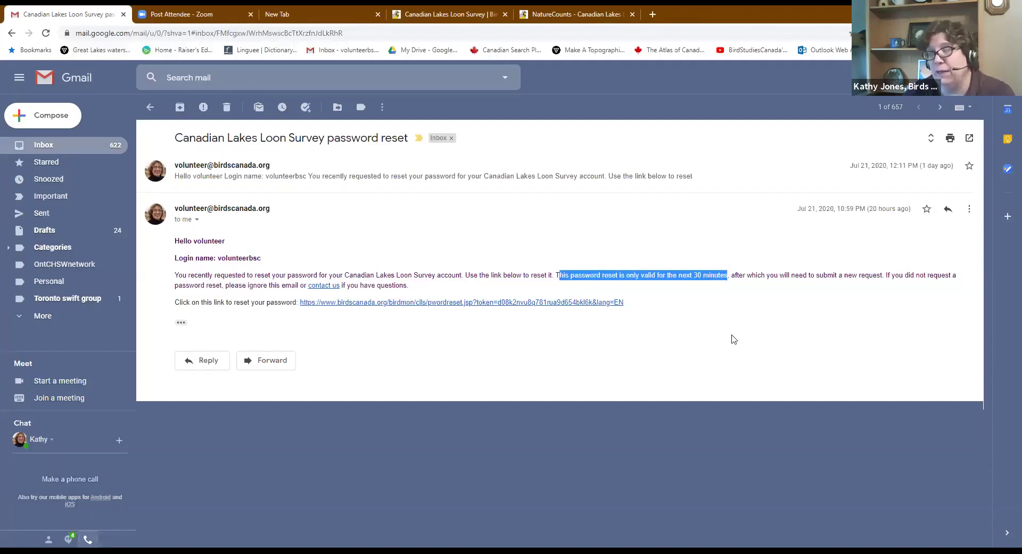
left_click(716, 308)
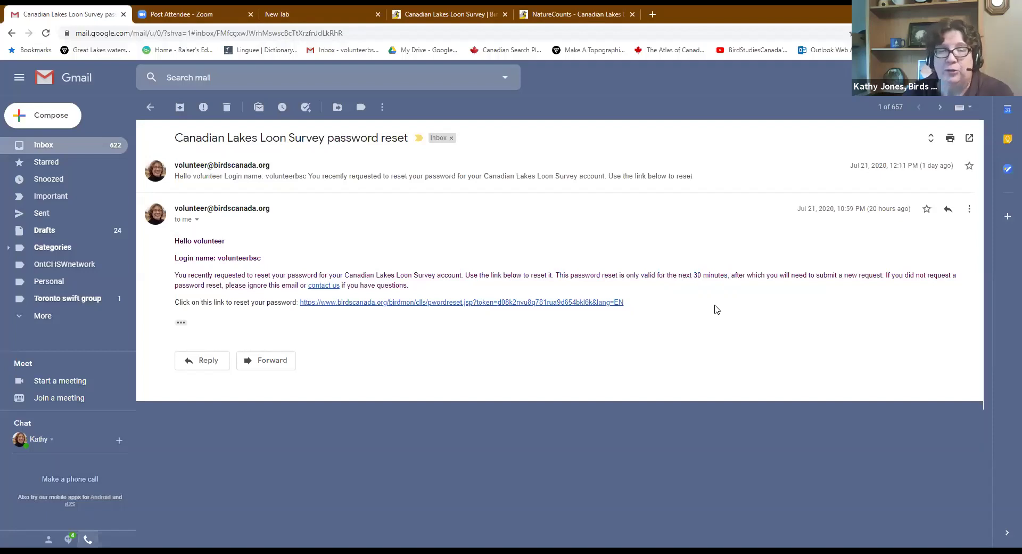
Follow the emailed reset link, then reopen the latest reset email and try its link again
left_click(461, 302)
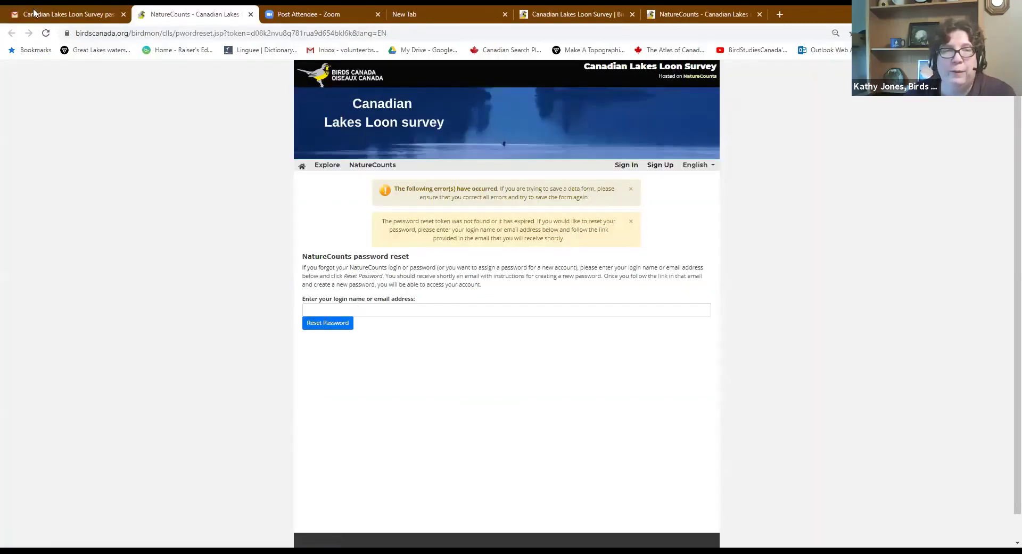
left_click(64, 13)
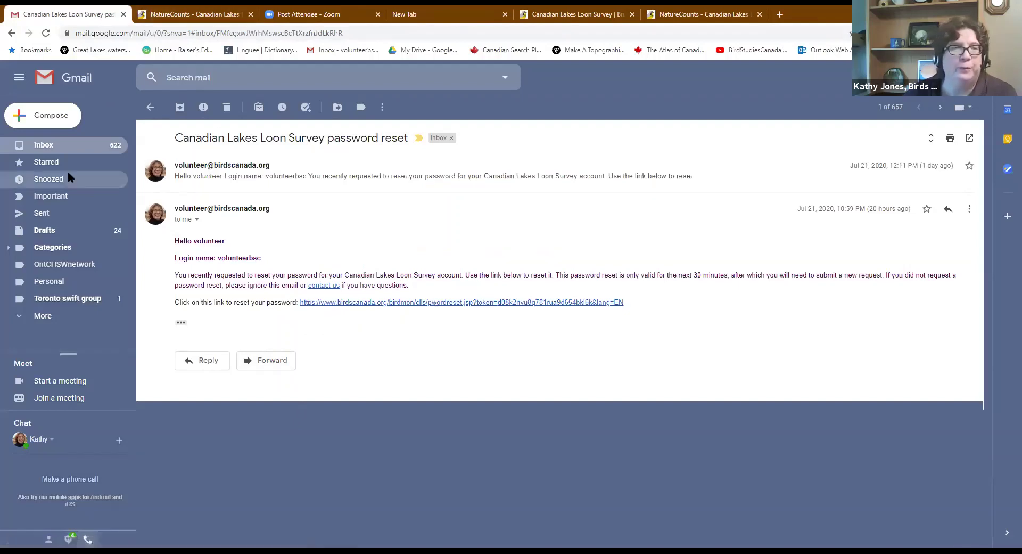
left_click(149, 109)
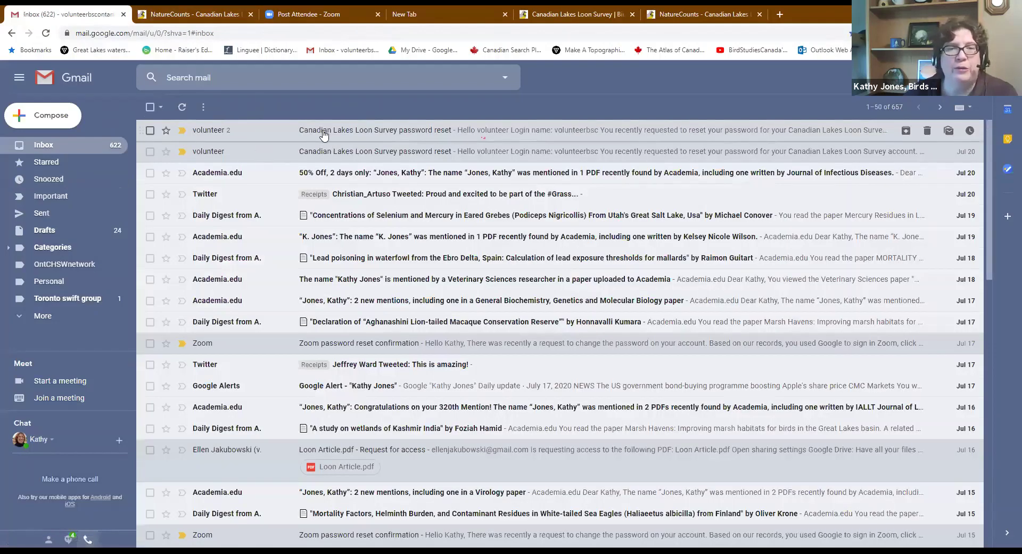
left_click(324, 134)
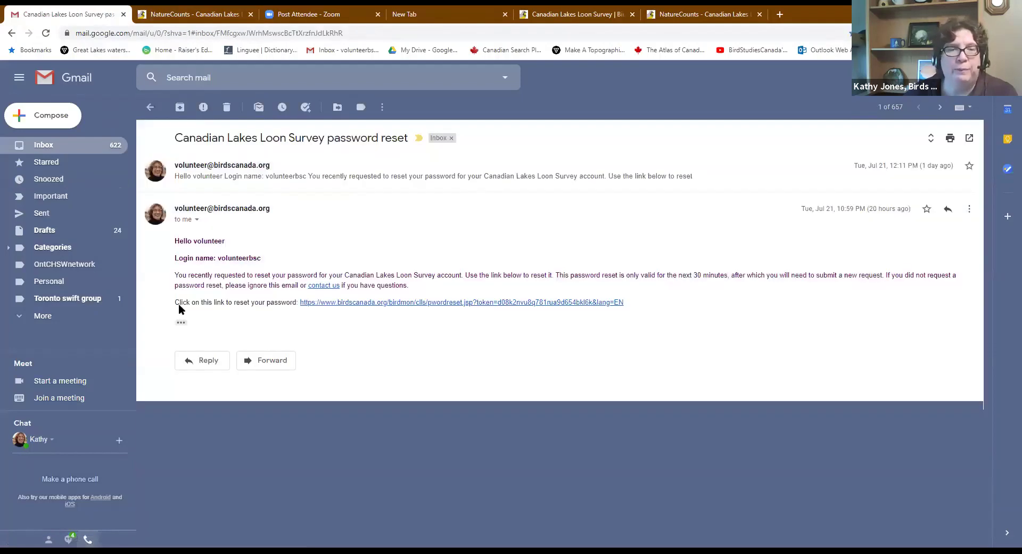
left_click(400, 303)
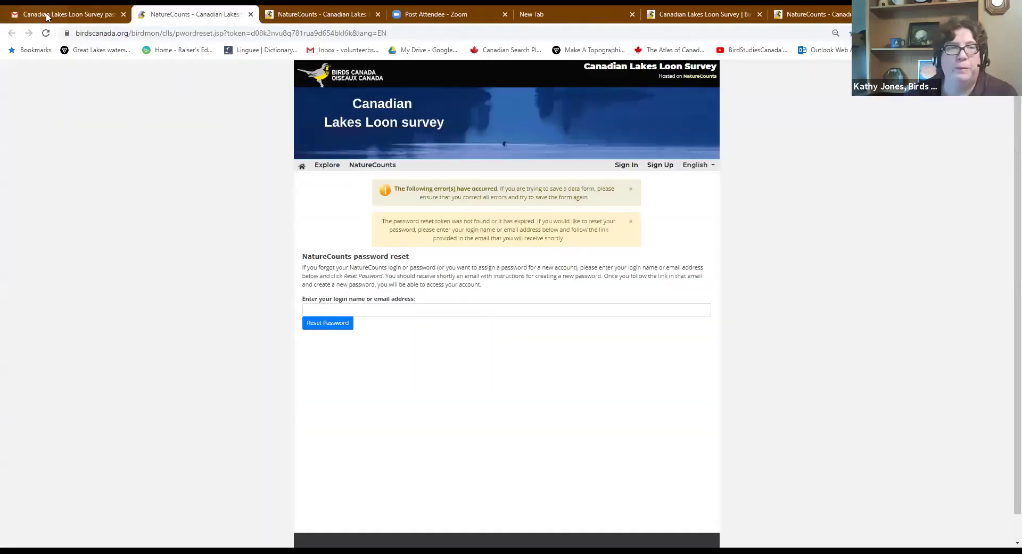
Reload Gmail, reopen the latest reset email thread, then return to the NatureCounts reset page
left_click(47, 13)
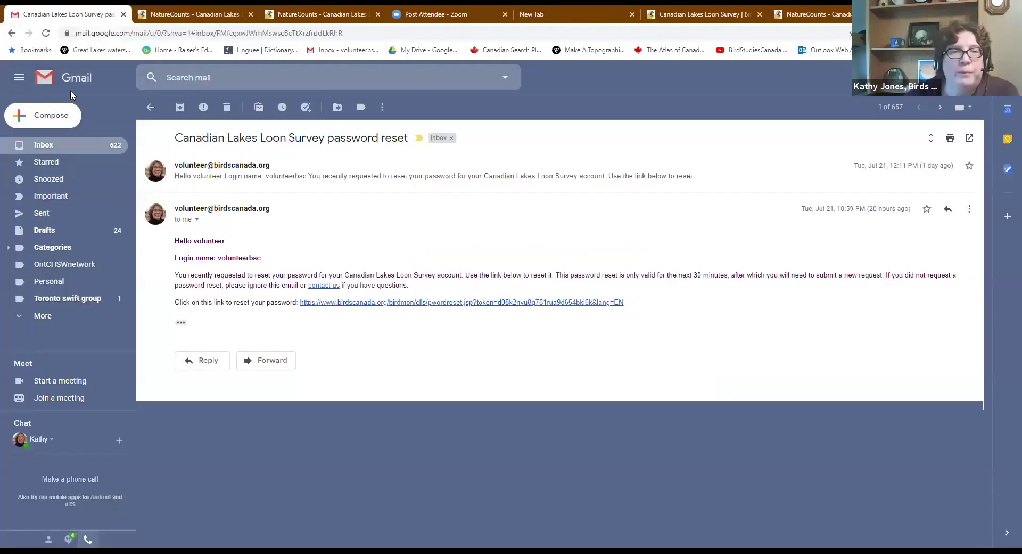
left_click(46, 33)
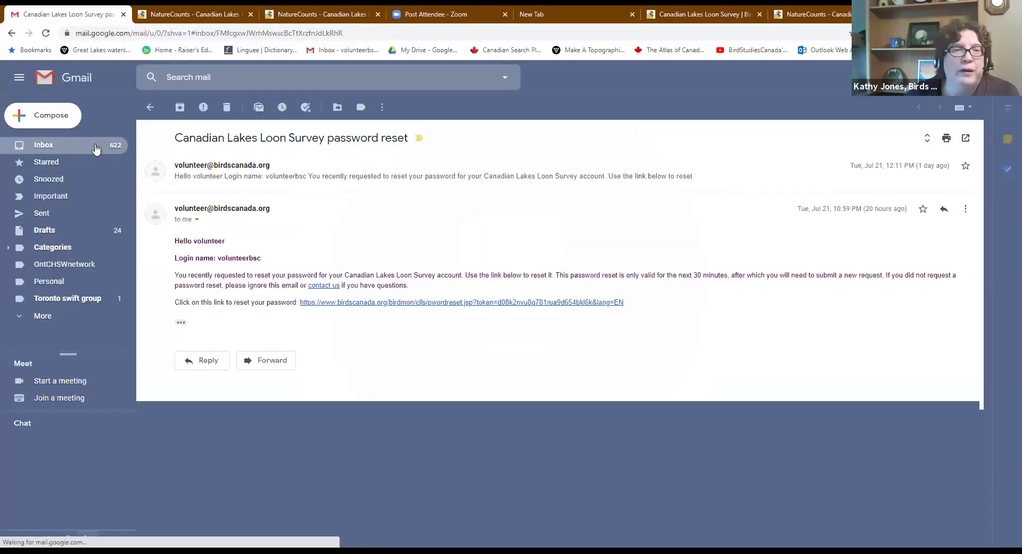
left_click(151, 108)
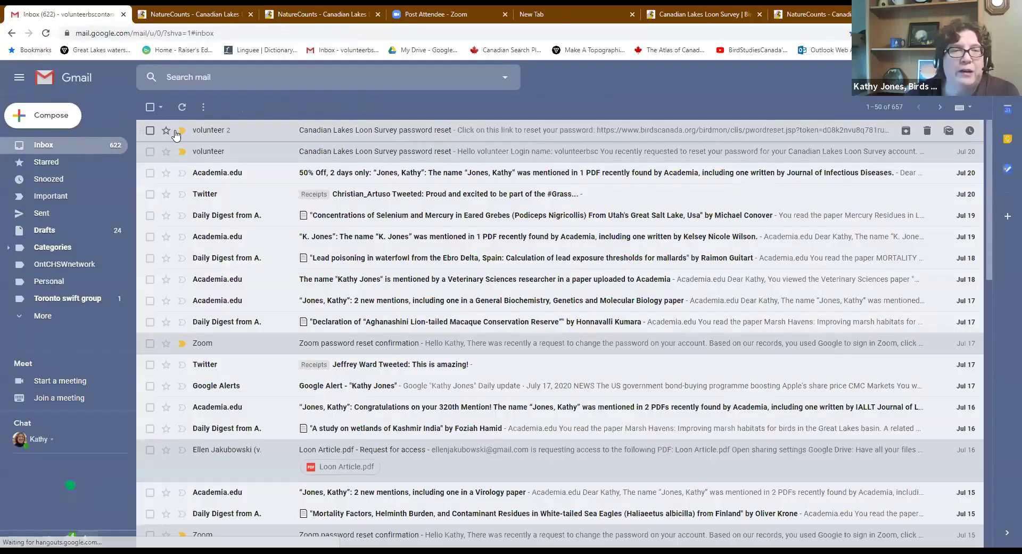
left_click(225, 131)
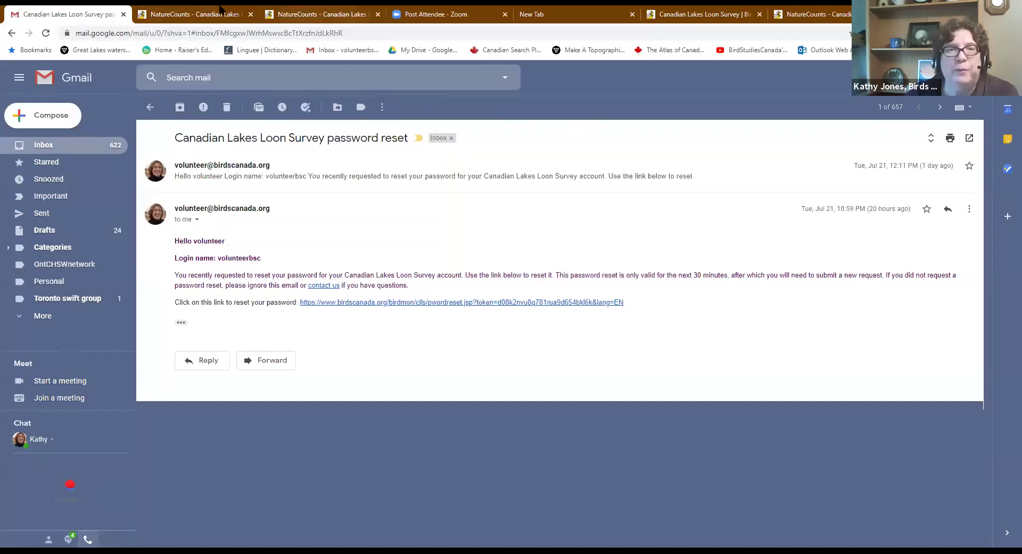
left_click(202, 16)
Resubmit the volunteer's email on the reset page and open the newest reset email in Gmail
left_click(322, 307)
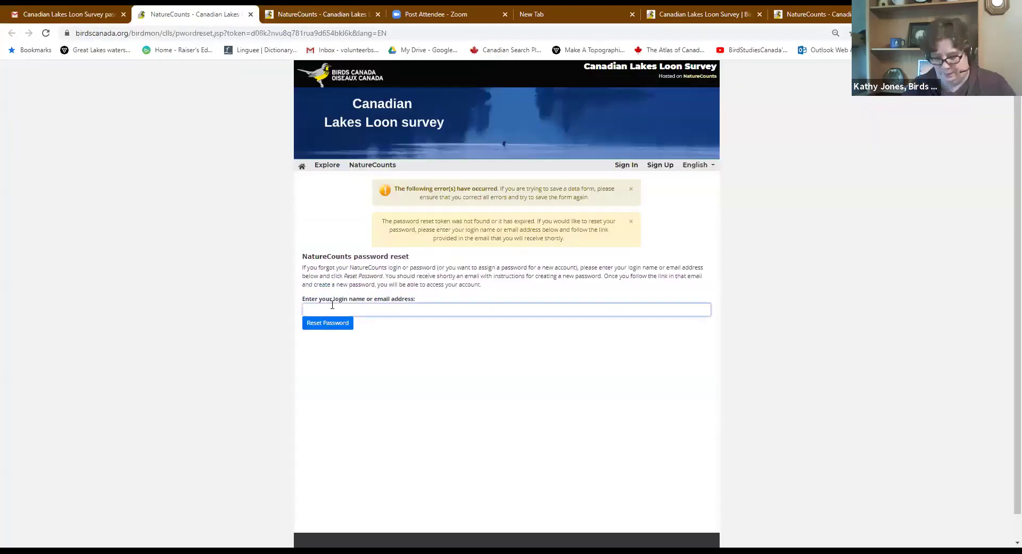
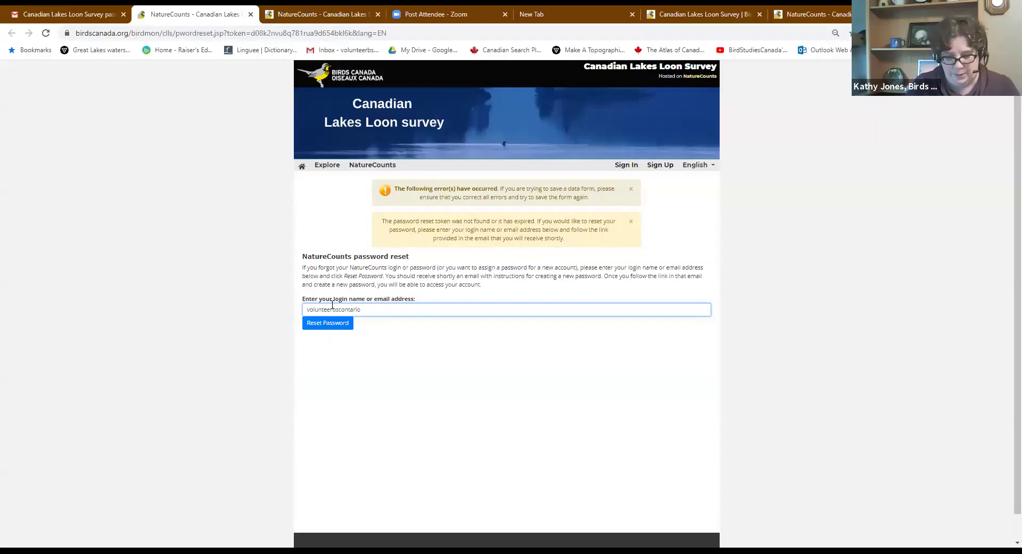
key("Return")
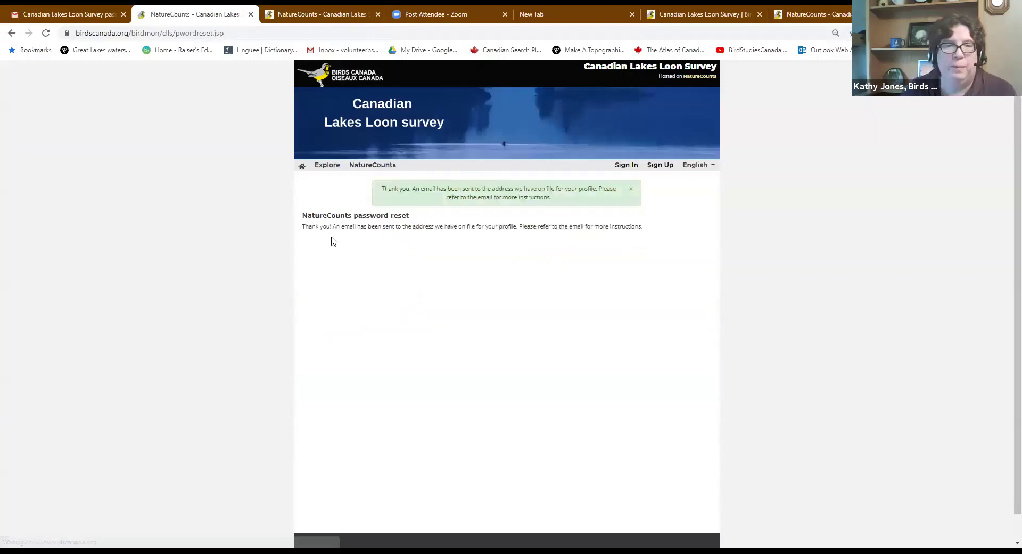
left_click(33, 11)
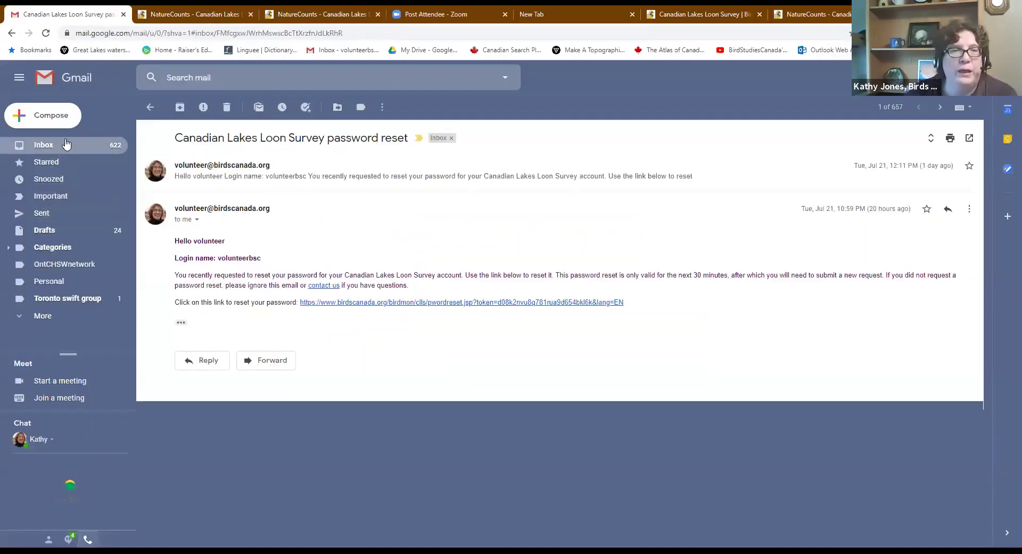
left_click(150, 107)
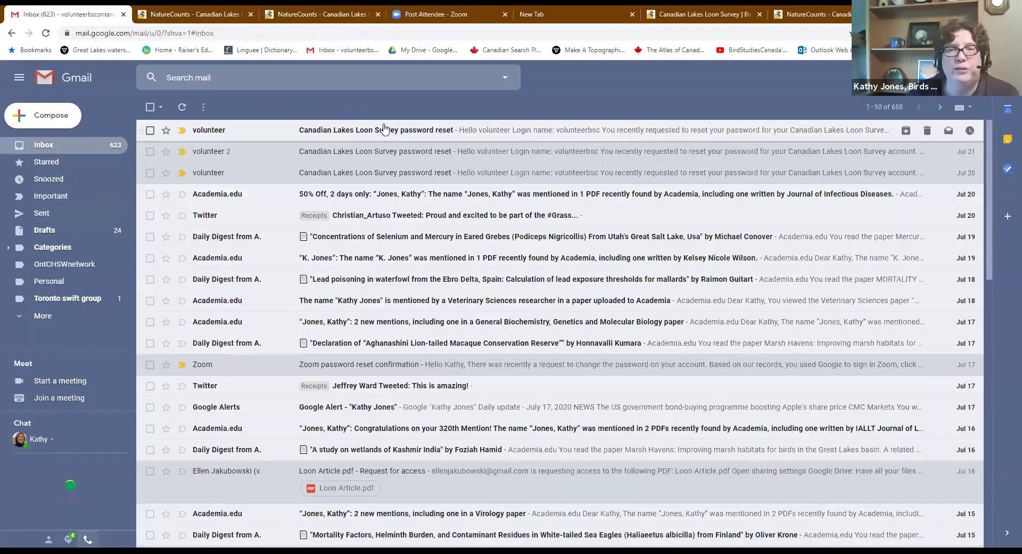
left_click(384, 128)
Follow the reset link, enter the new password in both fields, and save it
left_click(382, 265)
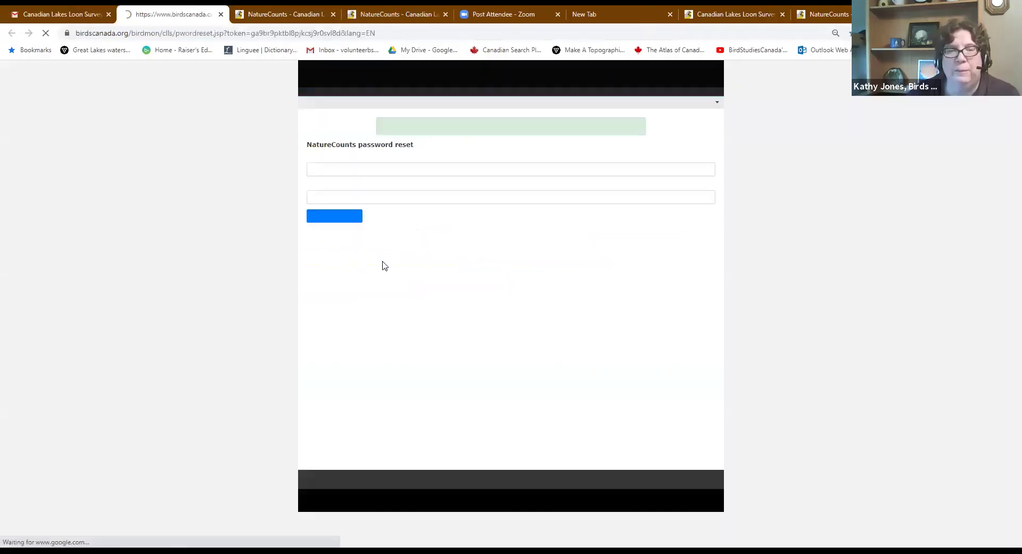
left_click(347, 232)
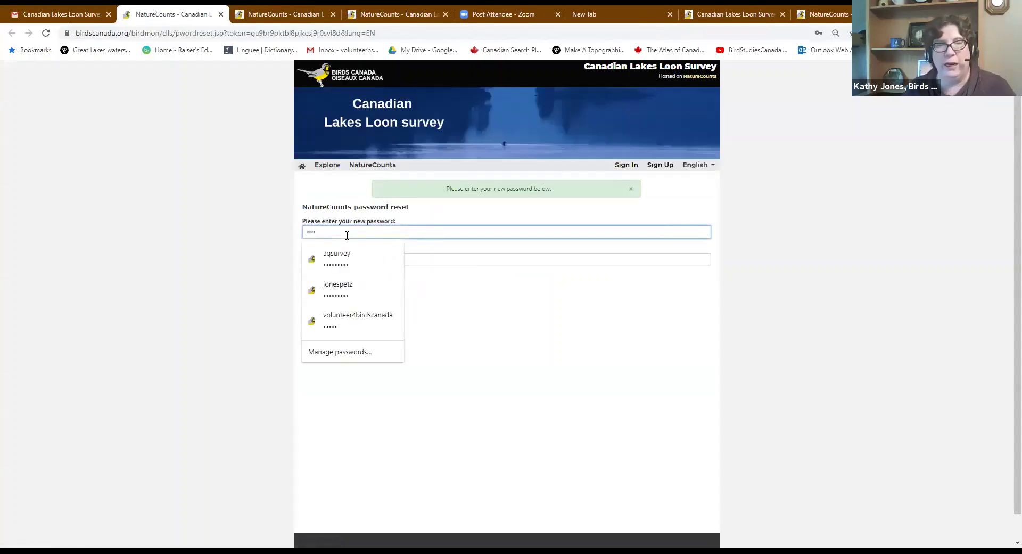
type("•")
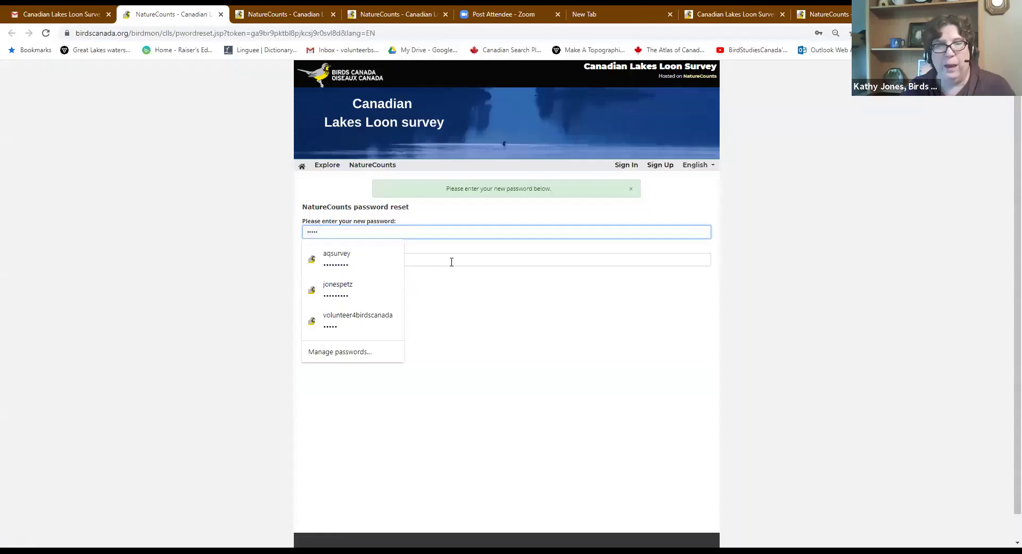
left_click(452, 262)
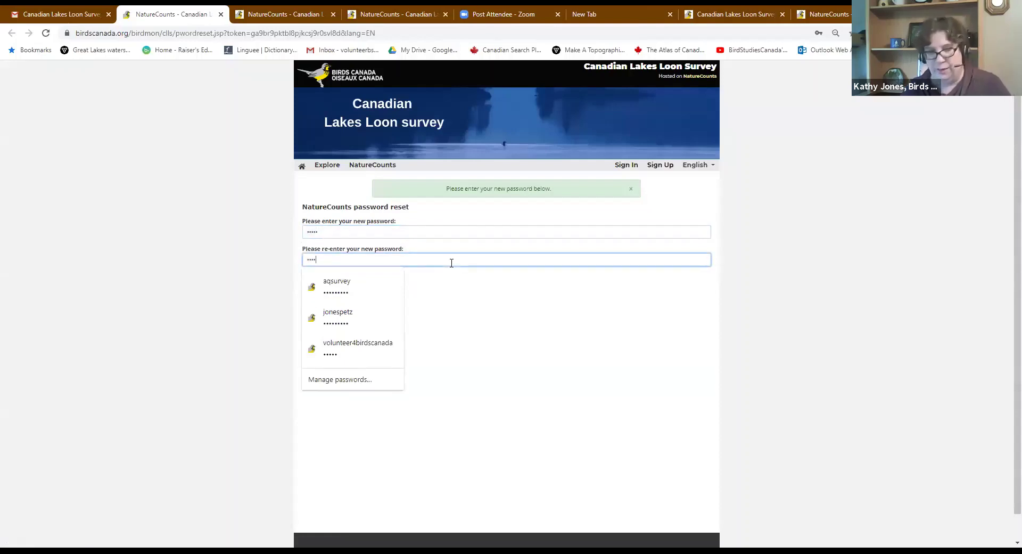
left_click(504, 346)
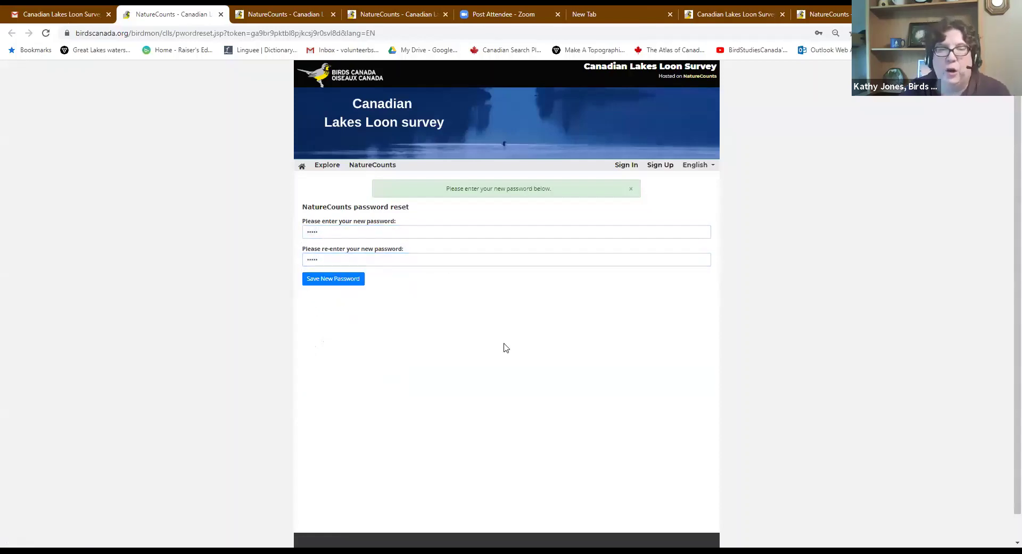
left_click(321, 278)
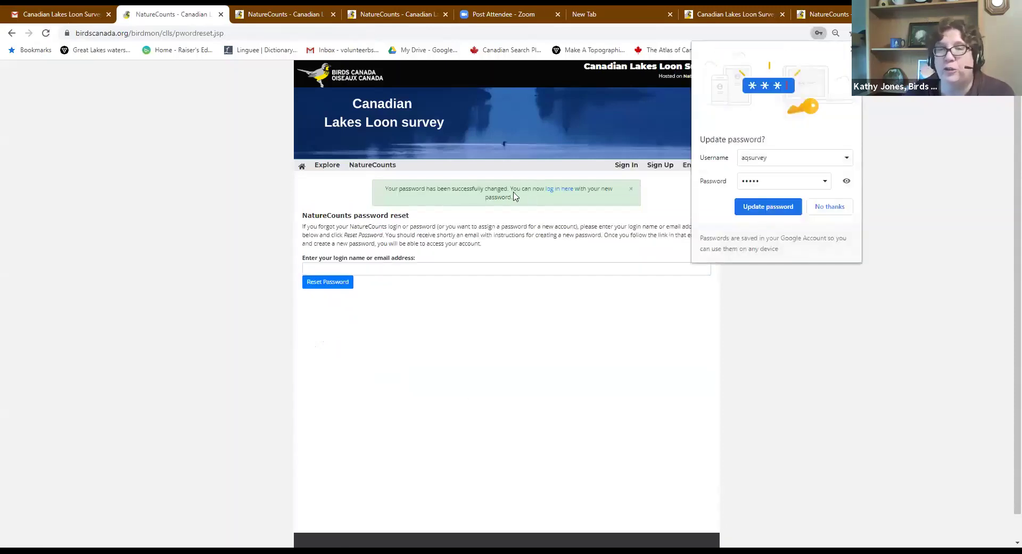
Open the sign-in page, clear the autofilled login name, and select the login name in the reset email
left_click(620, 170)
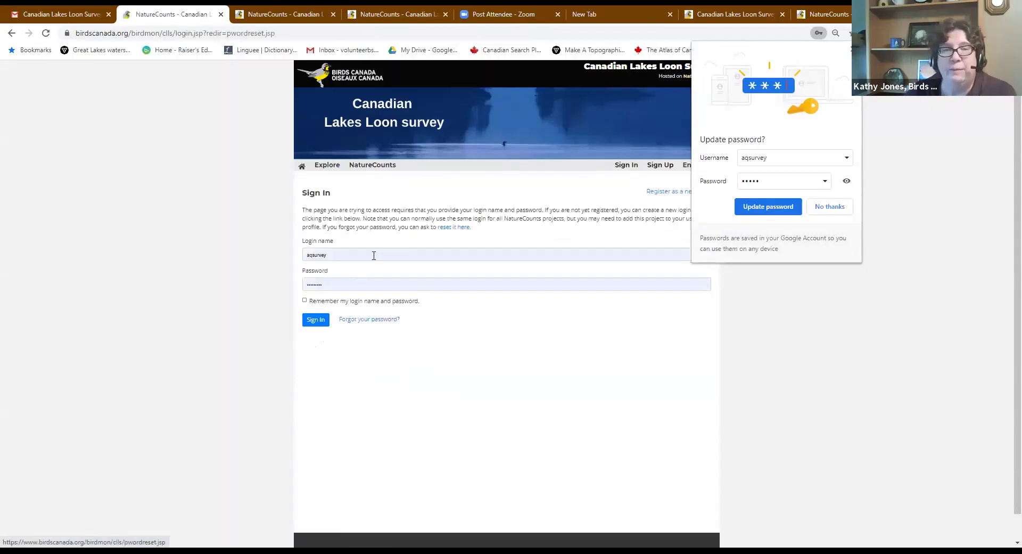
left_click(365, 259)
left_click_drag(365, 258, 276, 251)
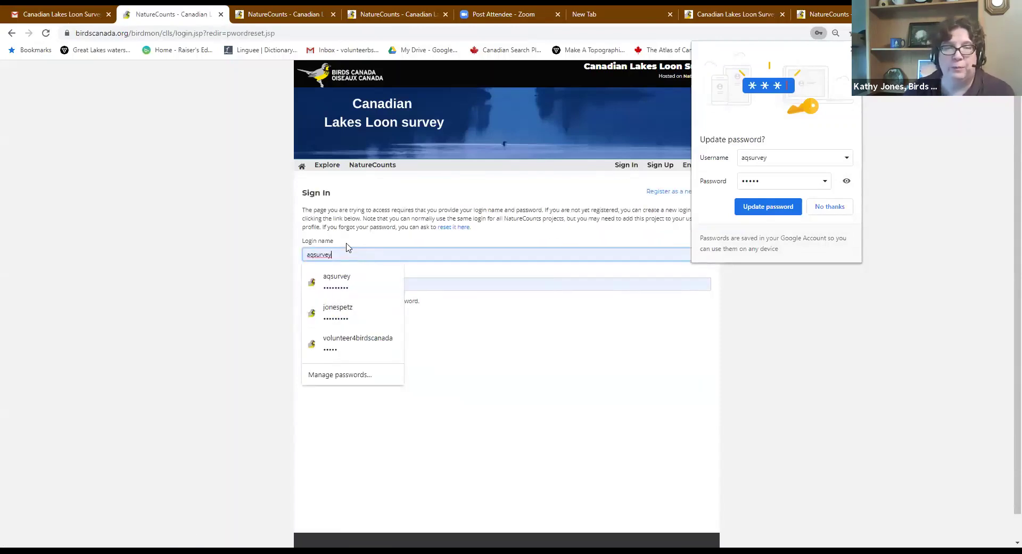
type("aq")
key("ctrl+a")
type("b")
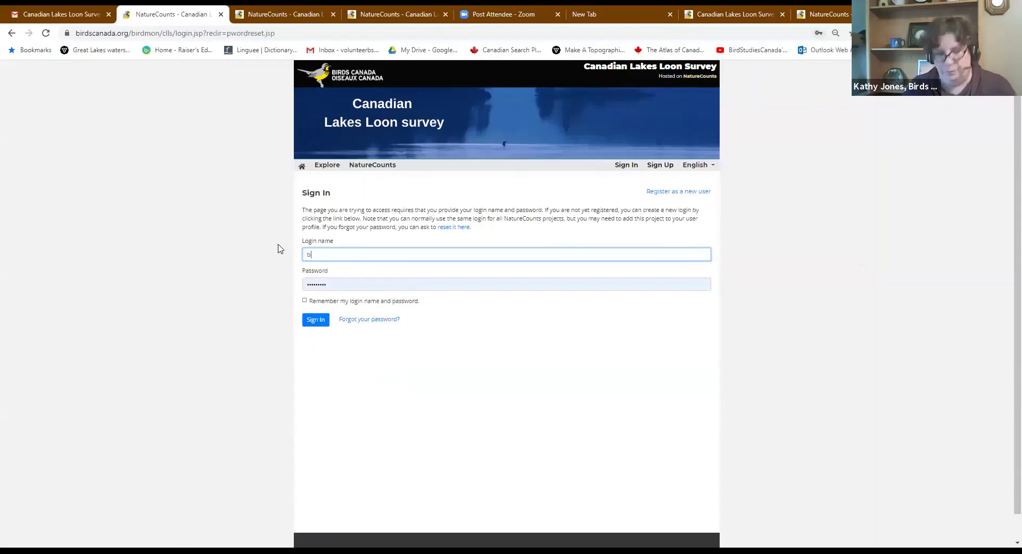
left_click(54, 14)
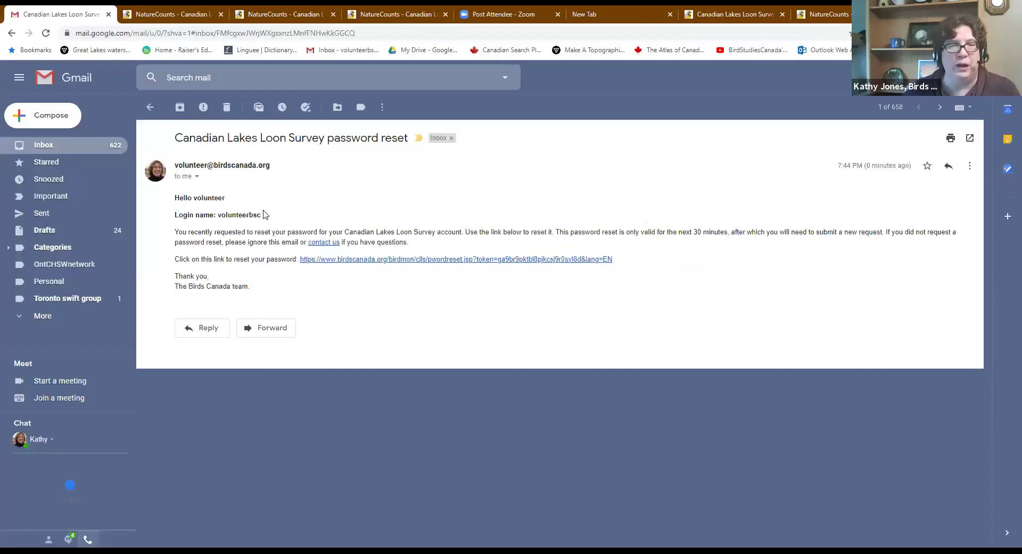
left_click_drag(262, 215, 218, 215)
Copy the login name from the email, paste it into Login name, enter the password, and submit
right_click(225, 218)
left_click(235, 223)
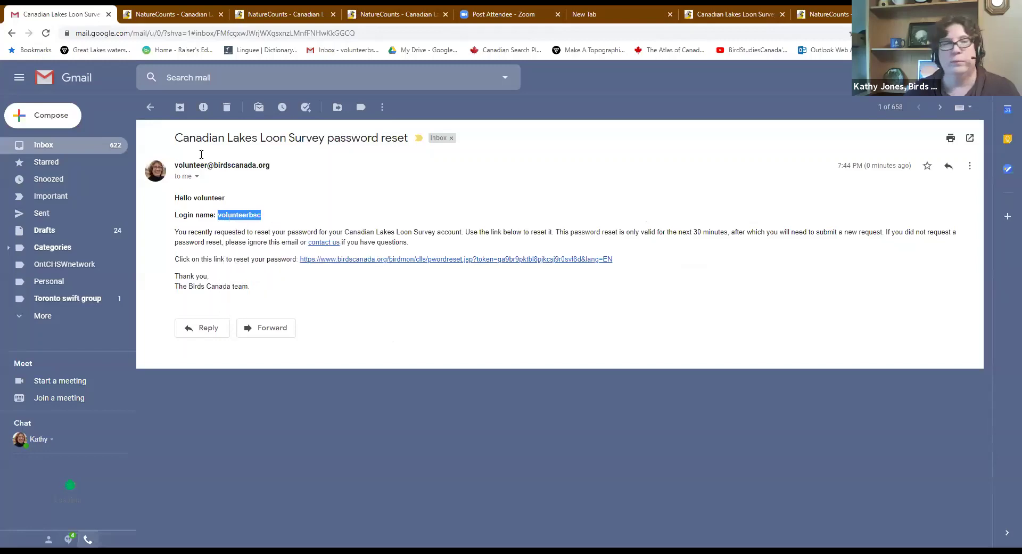
left_click(172, 15)
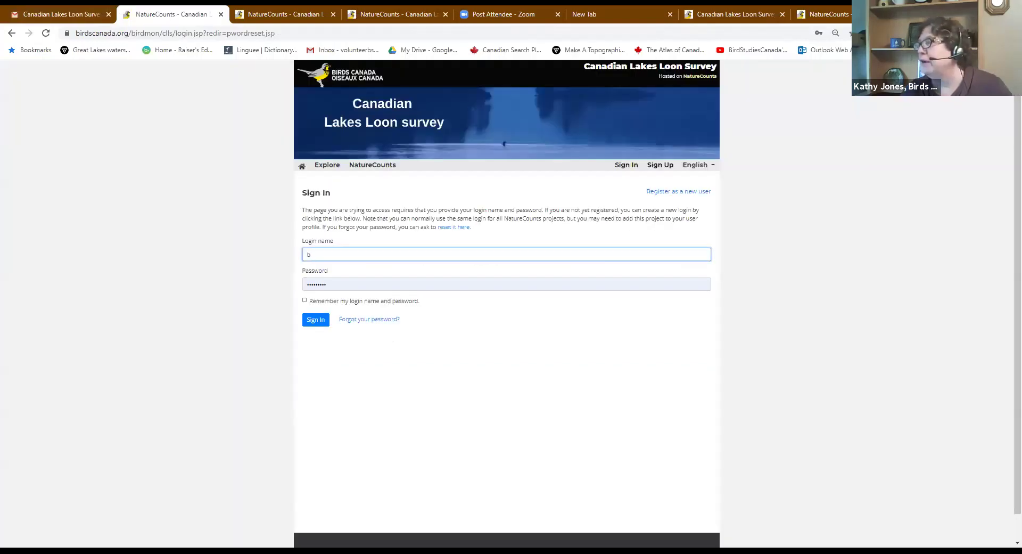
key("alt+Tab")
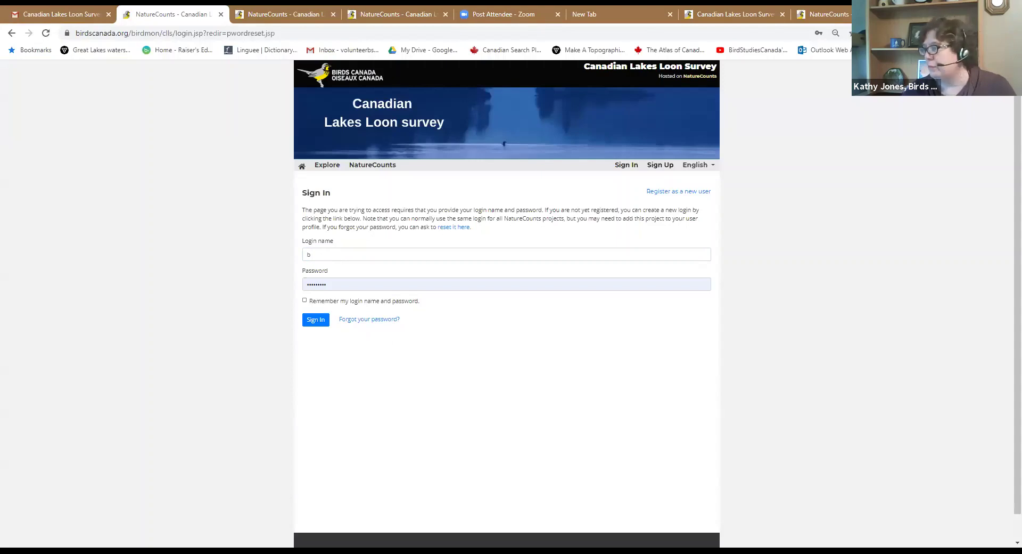
left_click(341, 248)
type("b")
key("Down")
key("Return")
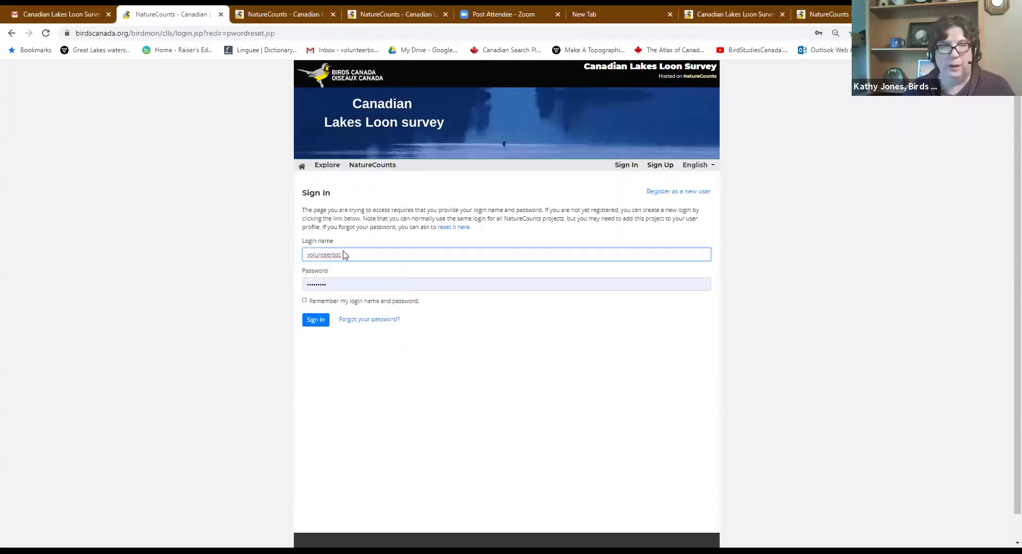
double_click(327, 287)
type("ab")
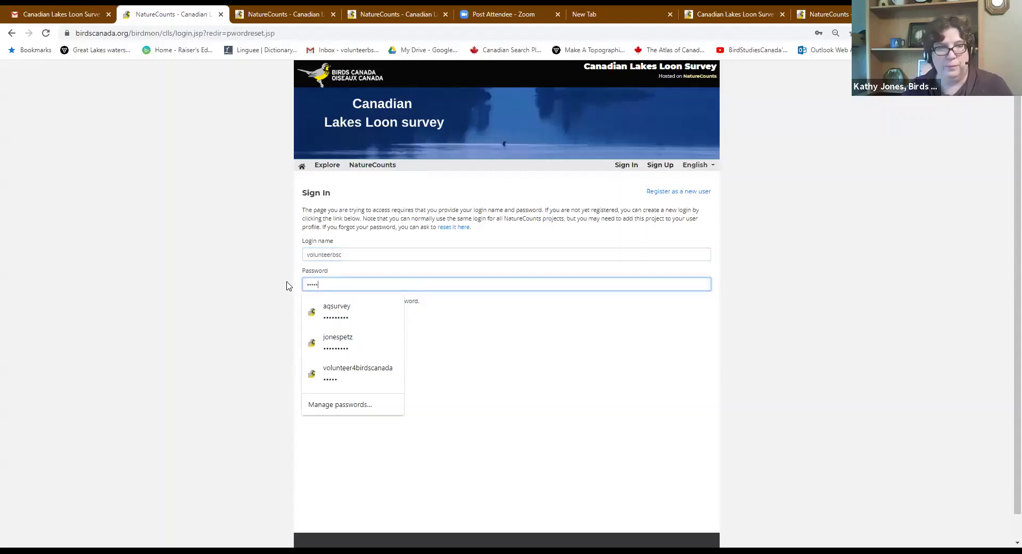
key("Return")
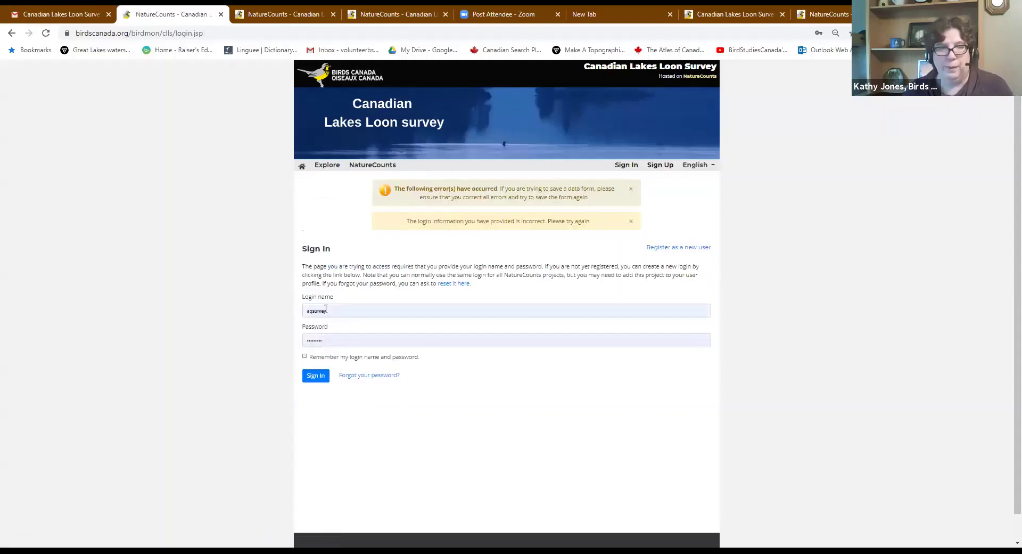
After the error, retype the correct login name and password and sign in again
left_click(325, 309)
left_click_drag(337, 313, 310, 312)
type("volunteerbsc")
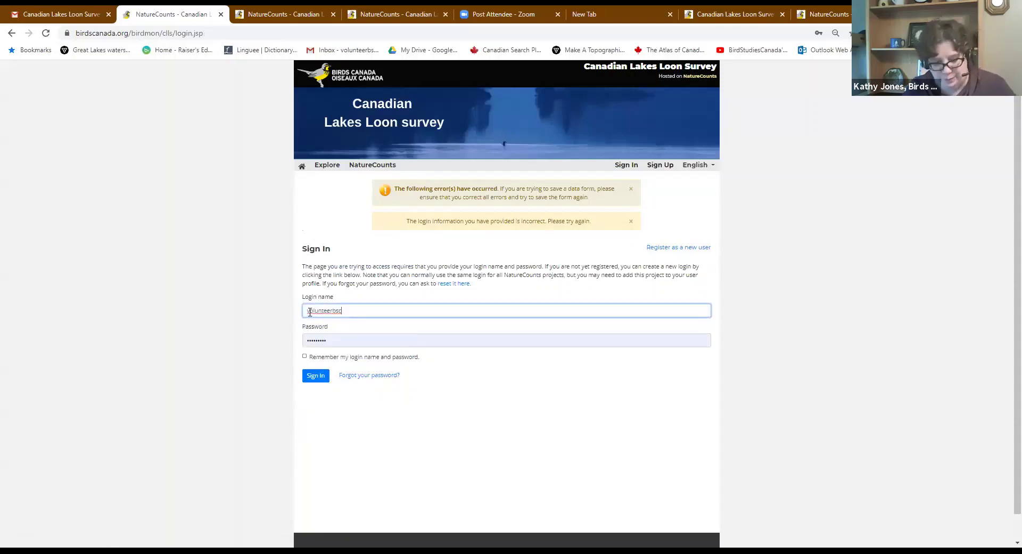
key("Tab")
type("v")
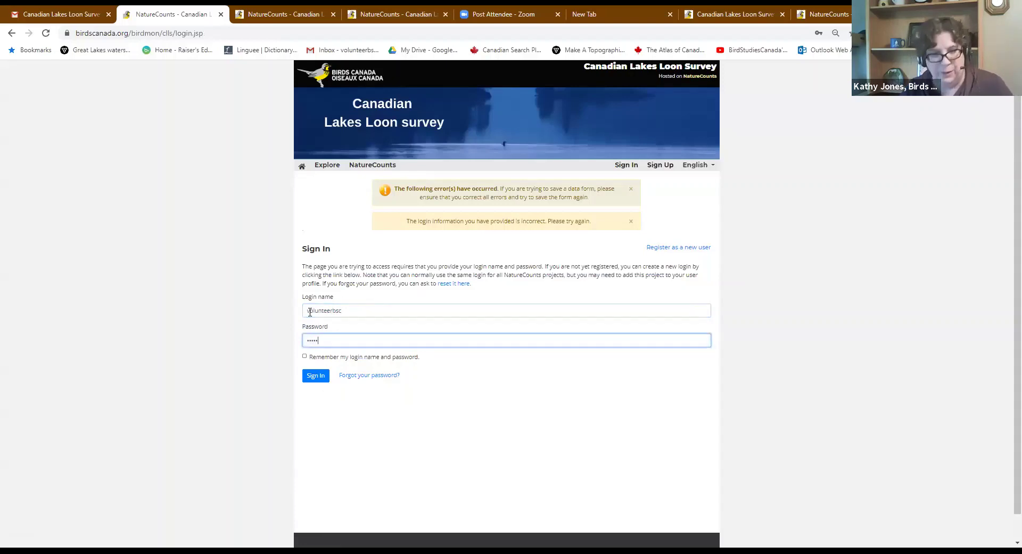
left_click(316, 376)
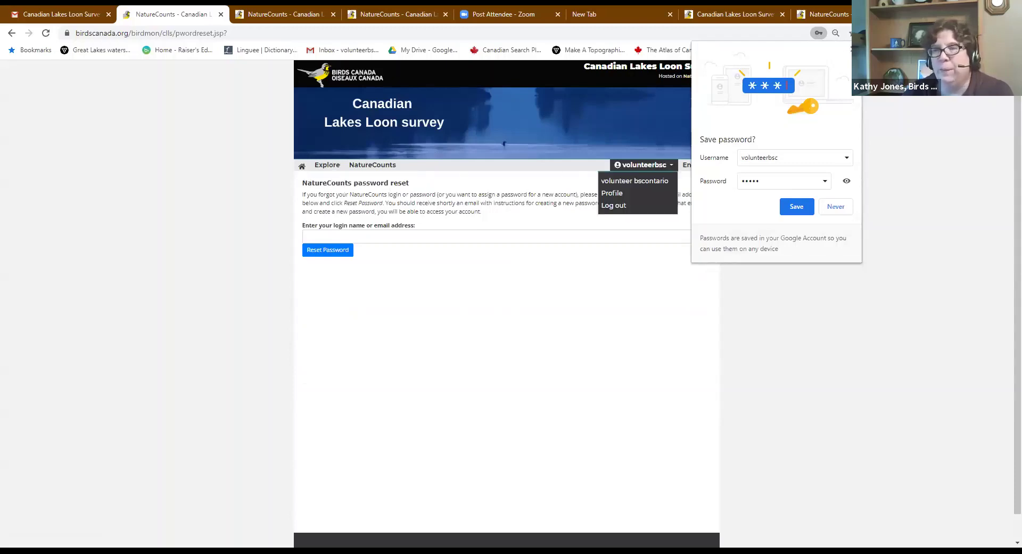
Go to the portal home page, choose a paper kit, and sign up for the 2020 season
left_click(643, 166)
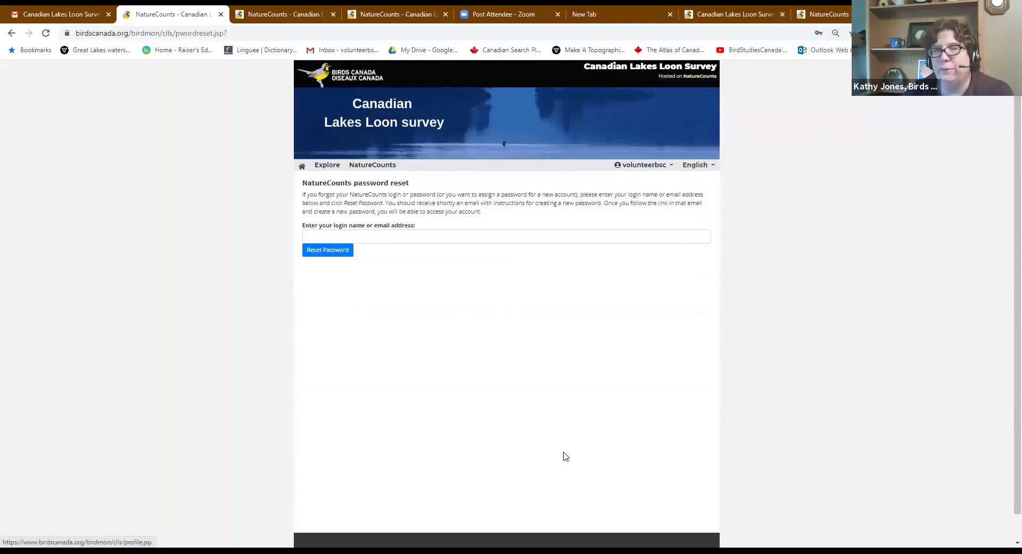
left_click(301, 167)
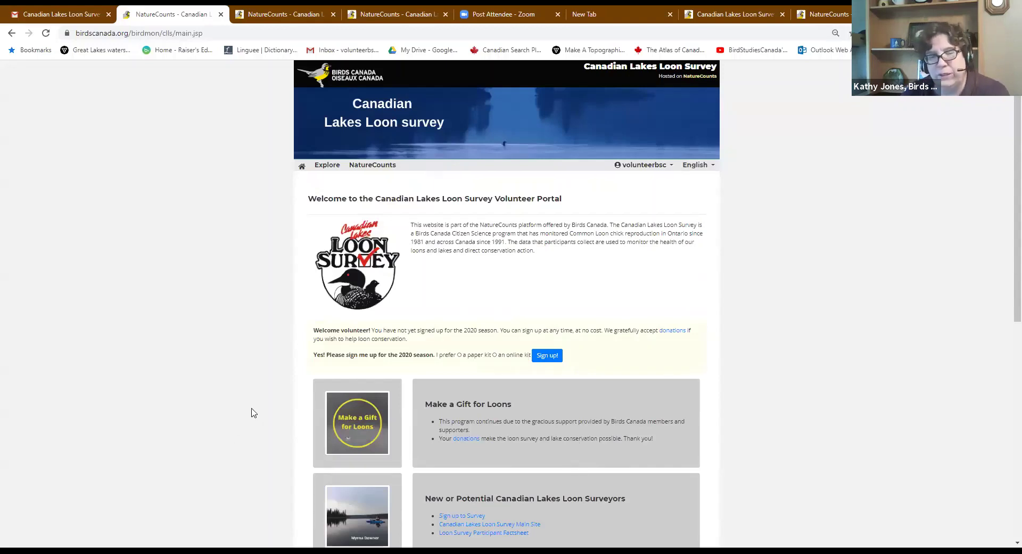
scroll(647, 371, "down", 1)
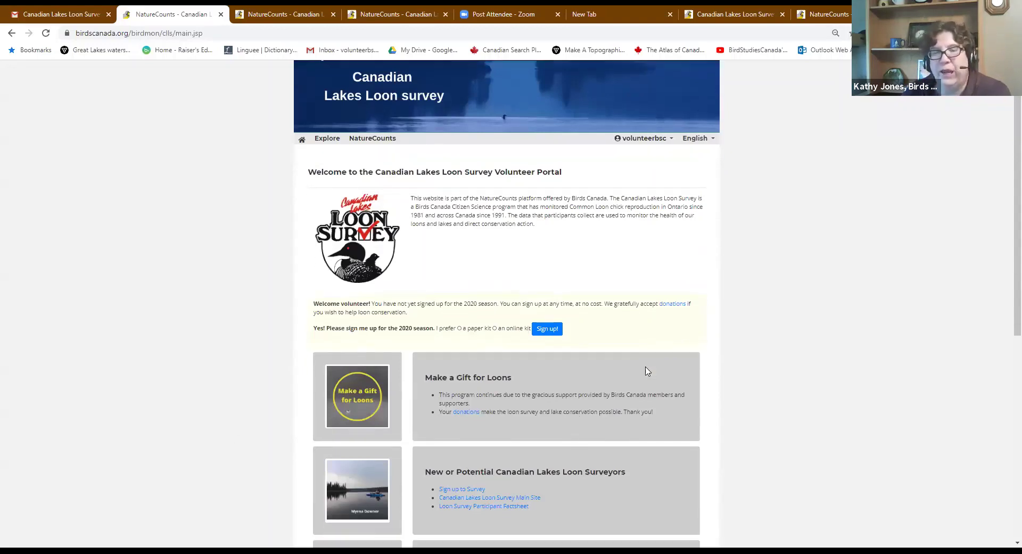
scroll(648, 371, "down", 1)
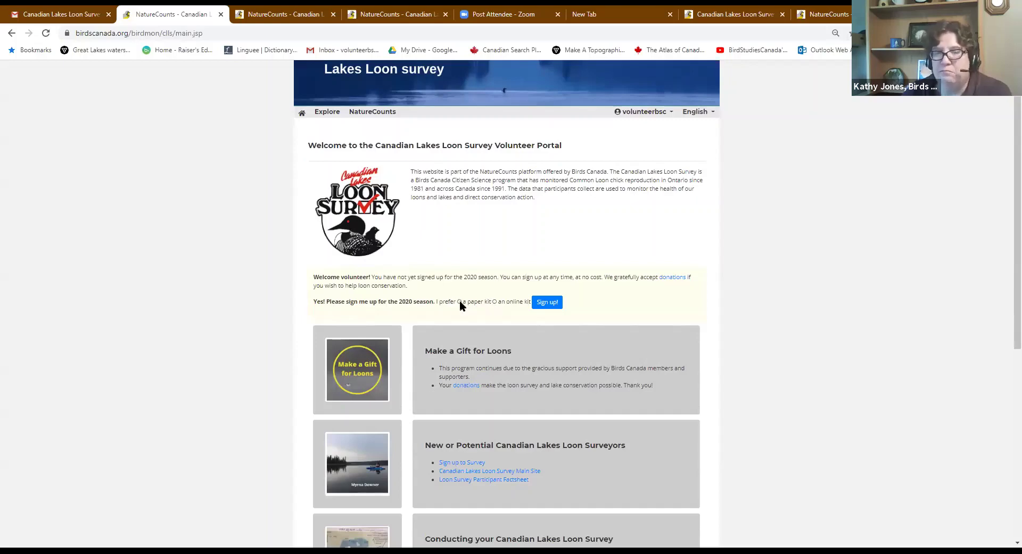
left_click(459, 301)
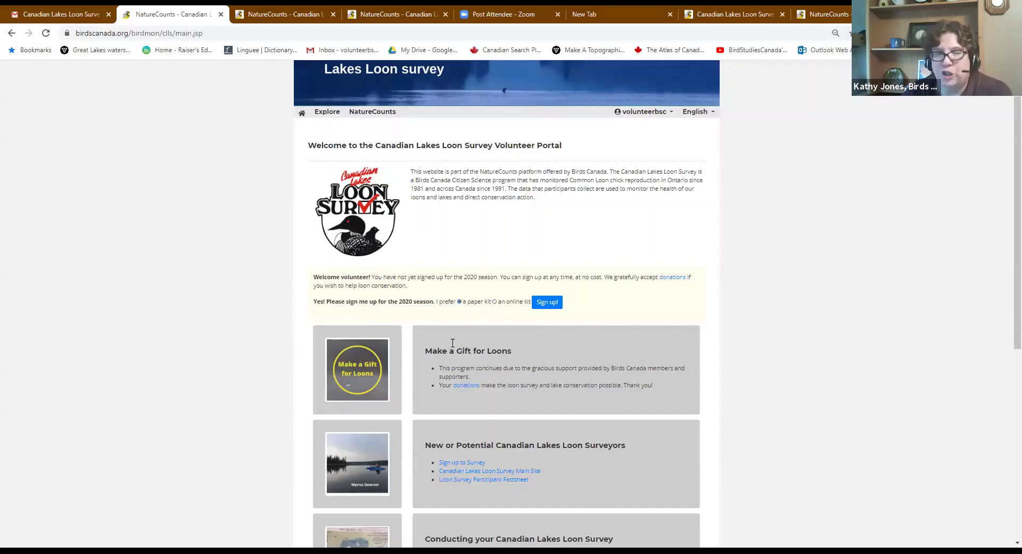
left_click(547, 302)
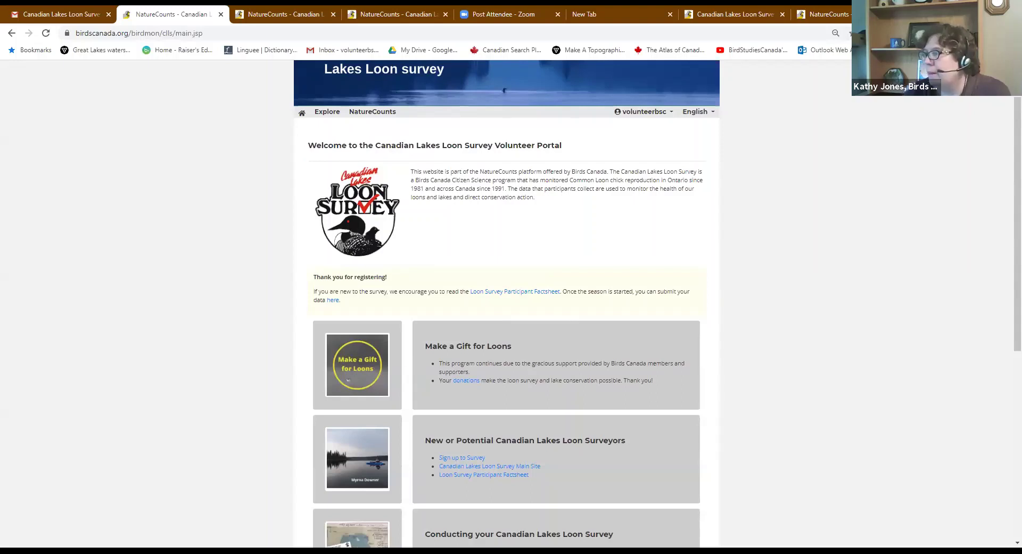
Choose Log out from the account name dropdown at the top right
left_click(640, 112)
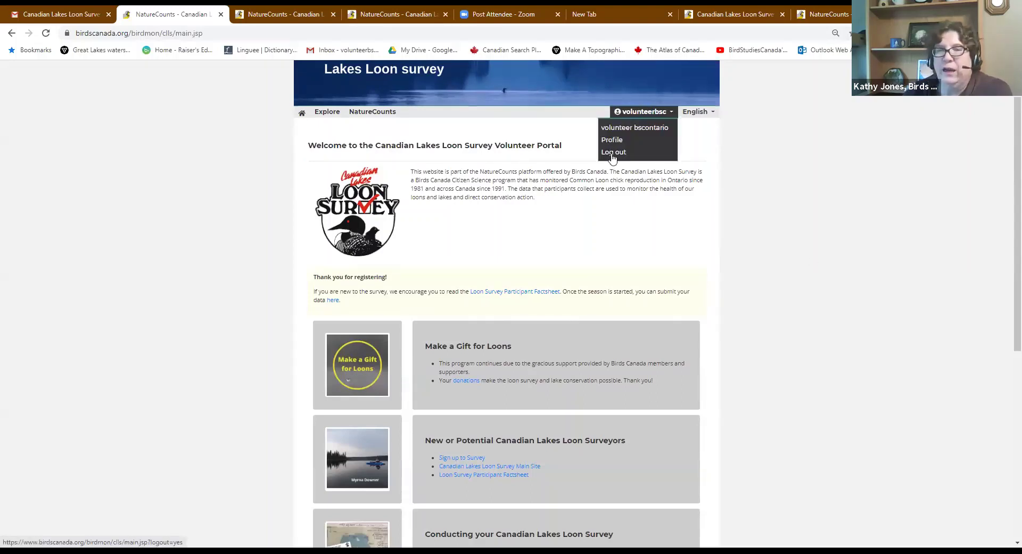
left_click(613, 152)
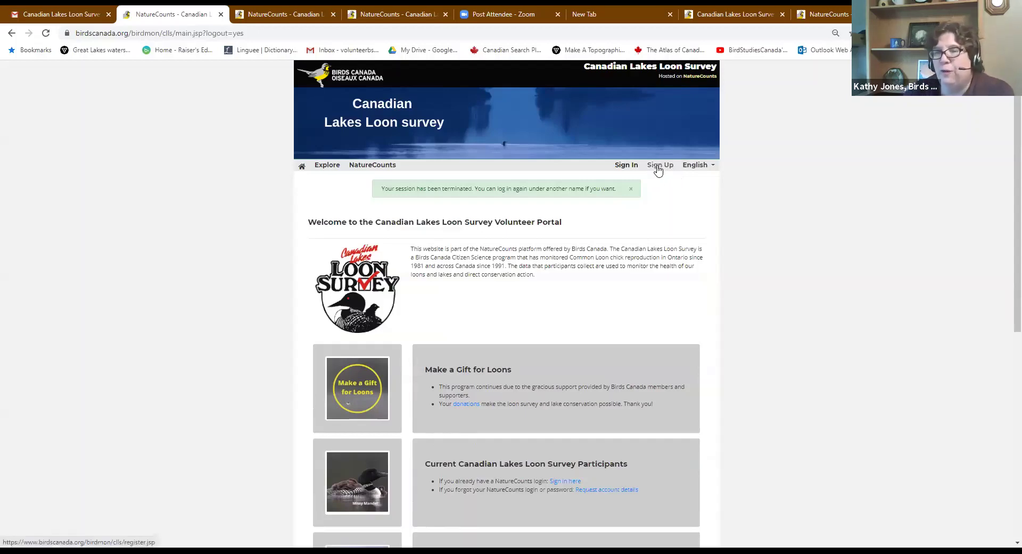
Open the Sign Up form and accept the autofilled login name
left_click(659, 166)
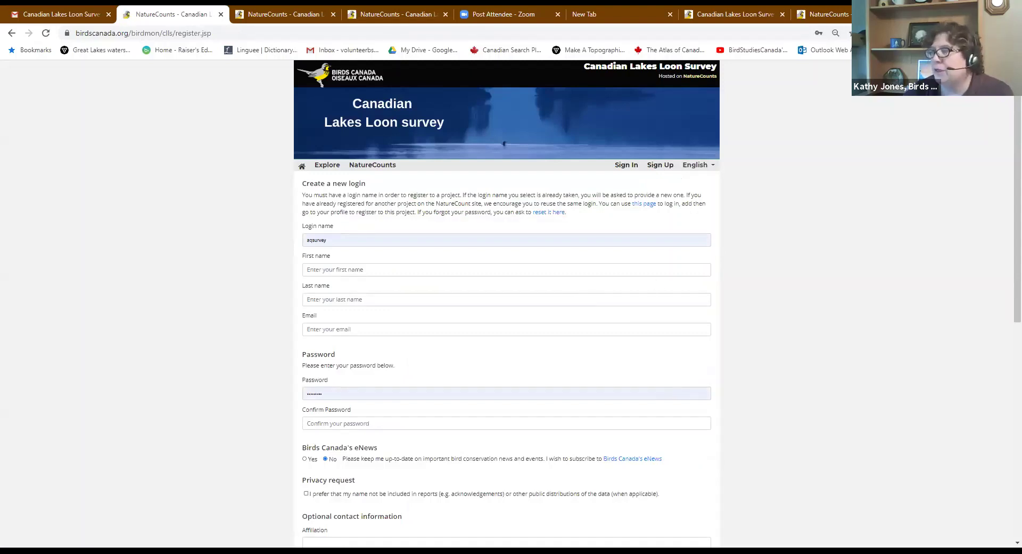
left_click(339, 241)
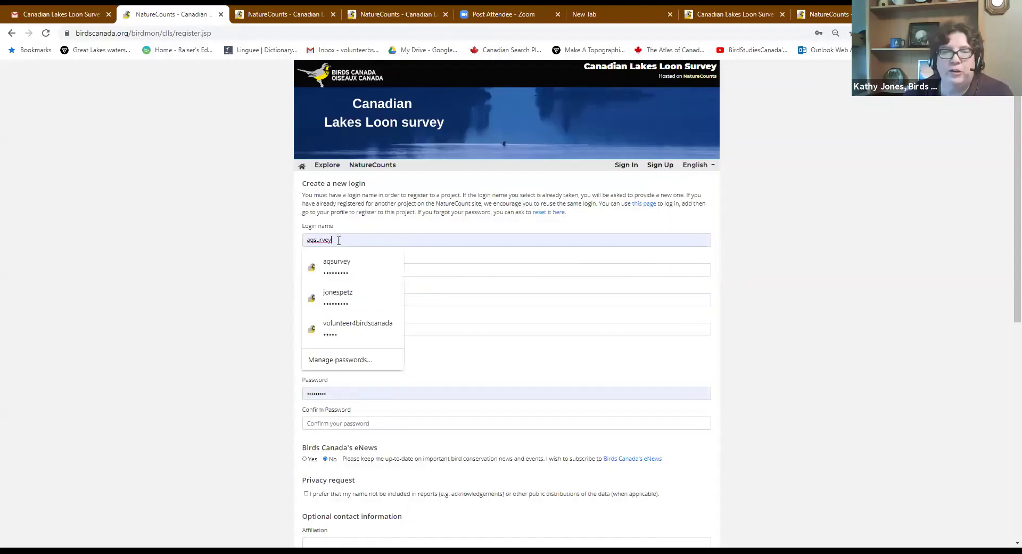
left_click(899, 272)
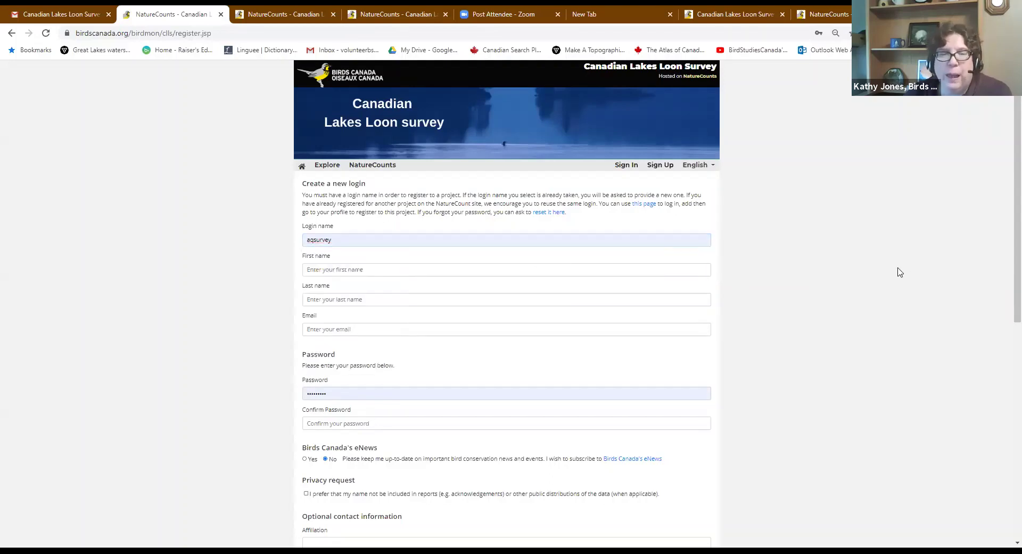
scroll(899, 272, "down", 3)
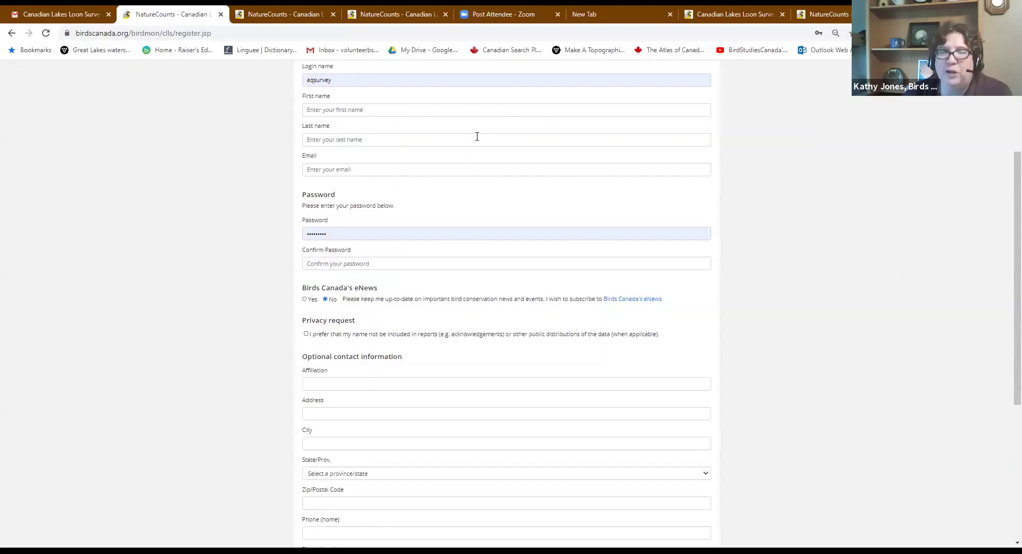
Fill Confirm Password with the saved password and replace the e-mail with the volunteer's address
left_click(354, 264)
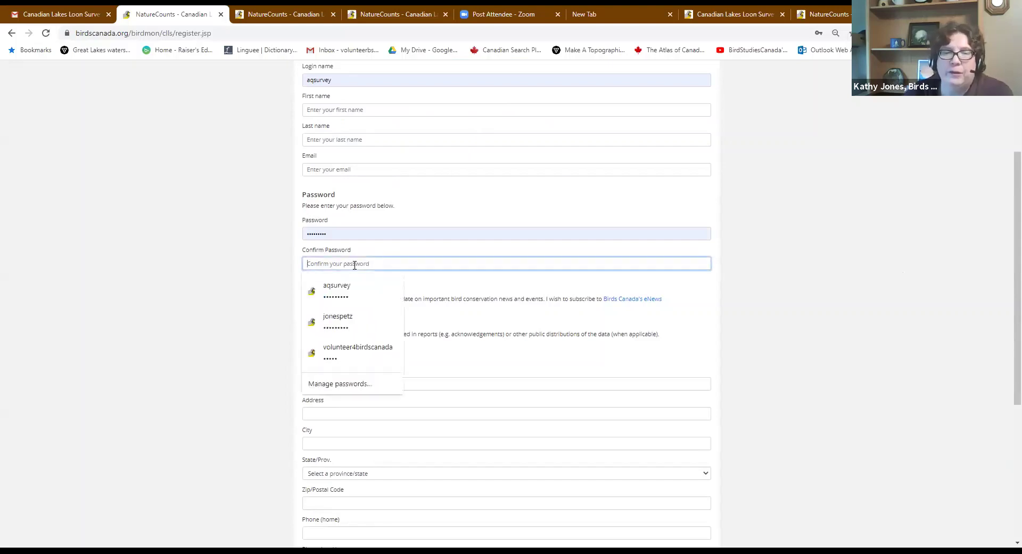
left_click(347, 304)
left_click(356, 169)
key("ctrl+a")
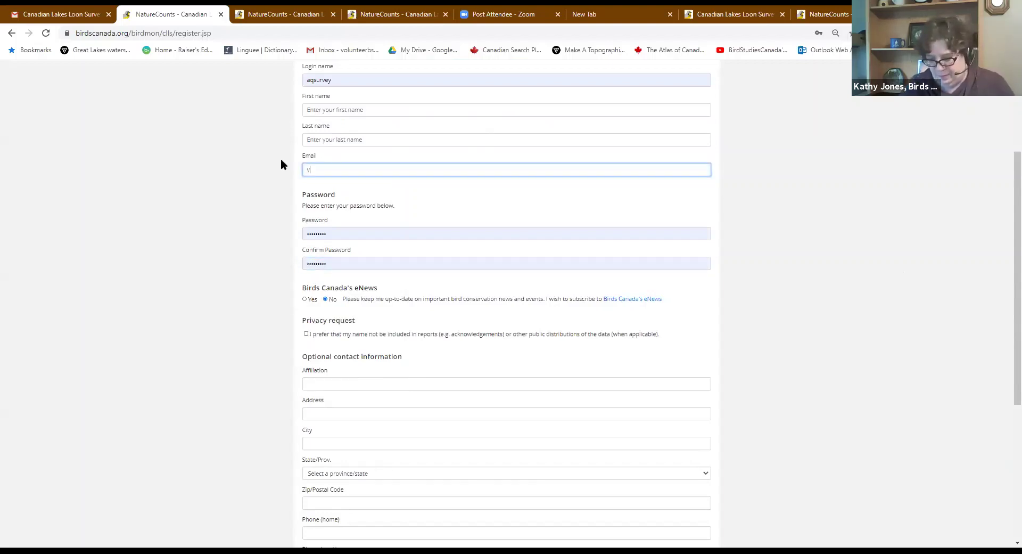
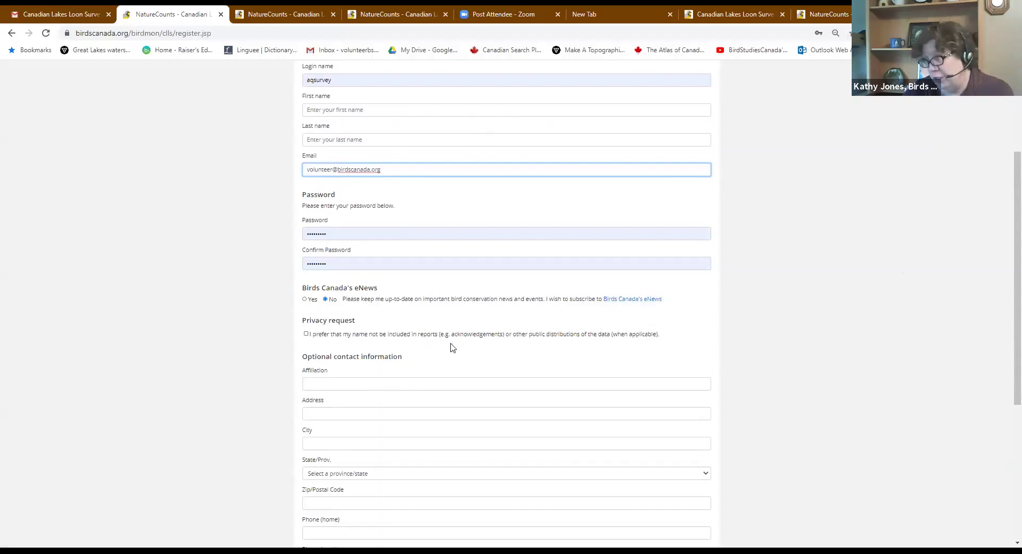
scroll(459, 349, "down", 4)
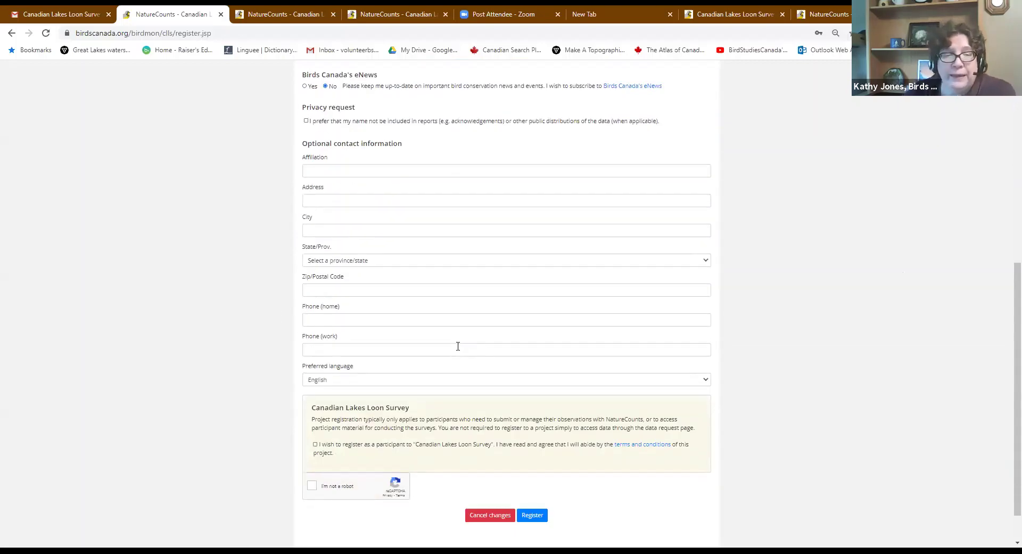
scroll(457, 346, "down", 1)
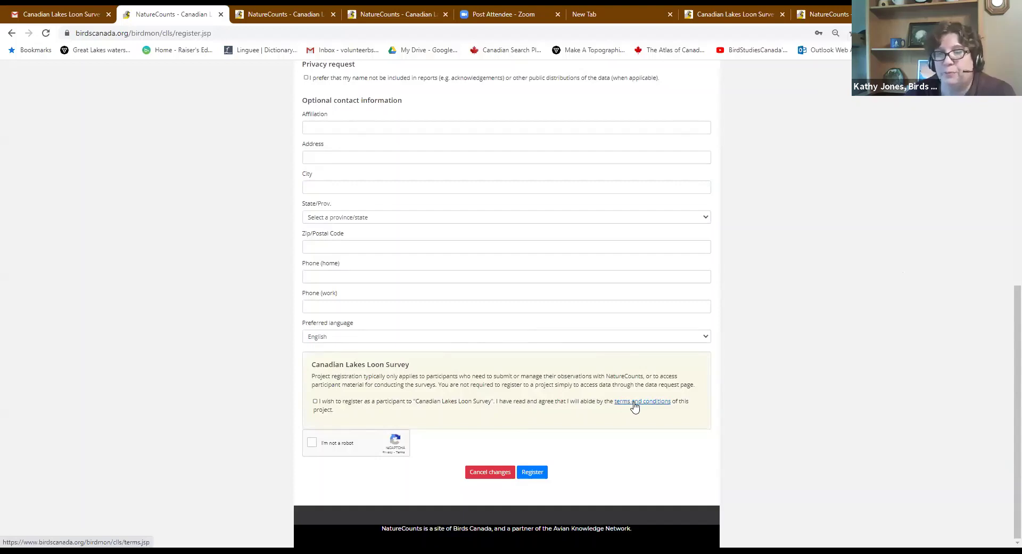
Open the survey terms and conditions in a new tab, read them, and return to the form
right_click(634, 403)
left_click(680, 411)
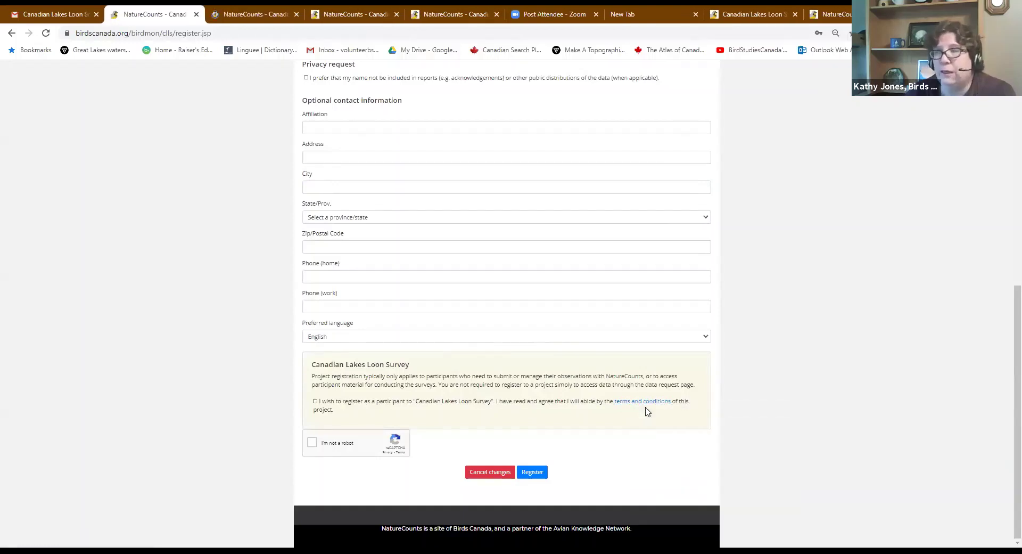
left_click(249, 16)
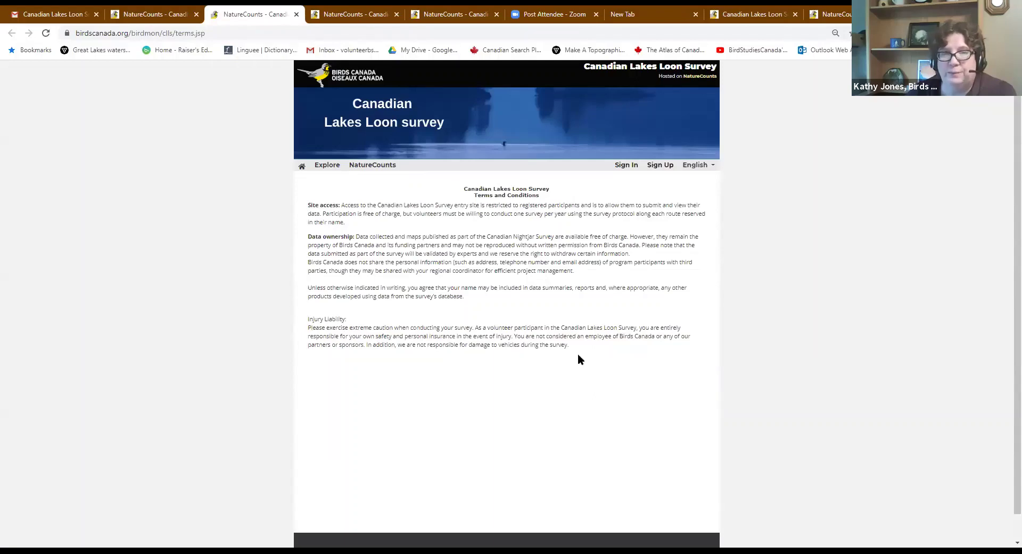
left_click(144, 16)
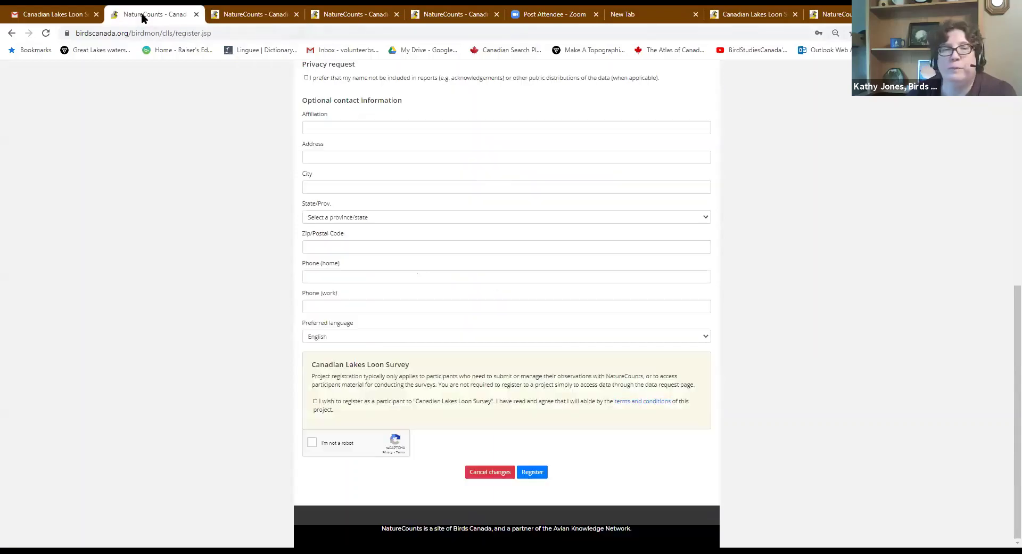
Tick the participant agreement checkbox and pass the reCAPTCHA check
left_click(314, 401)
left_click(312, 444)
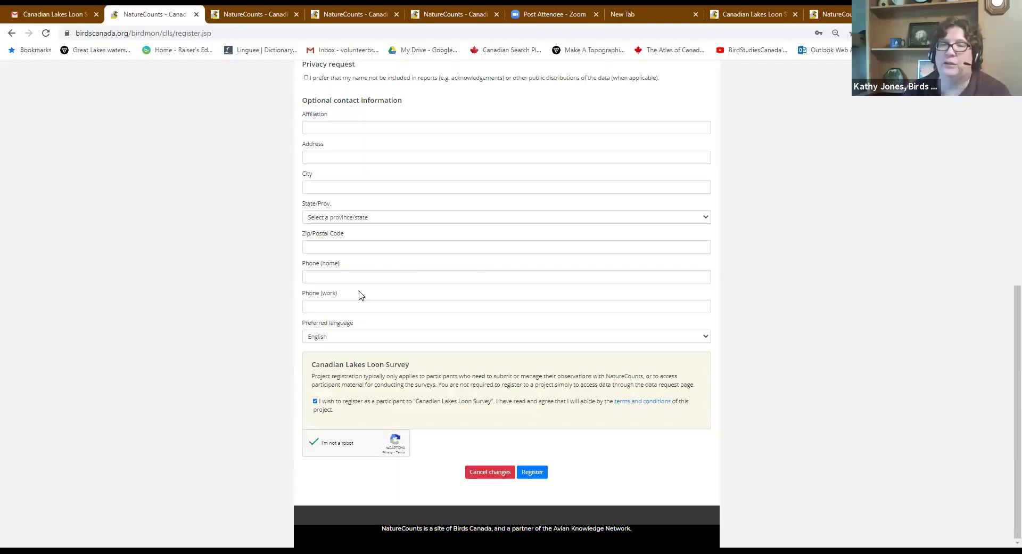
scroll(469, 265, "up", 4)
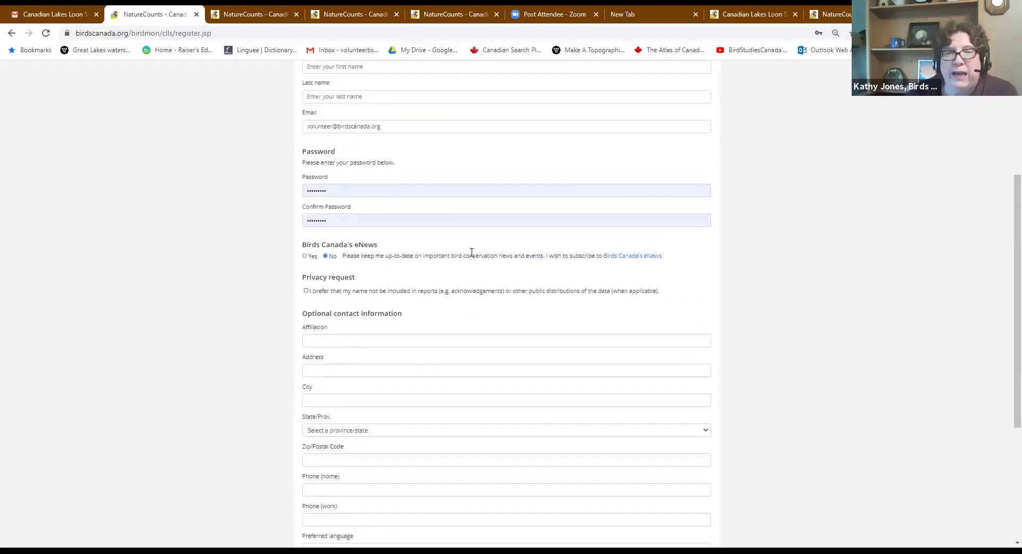
scroll(470, 251, "up", 4)
scroll(473, 251, "down", 8)
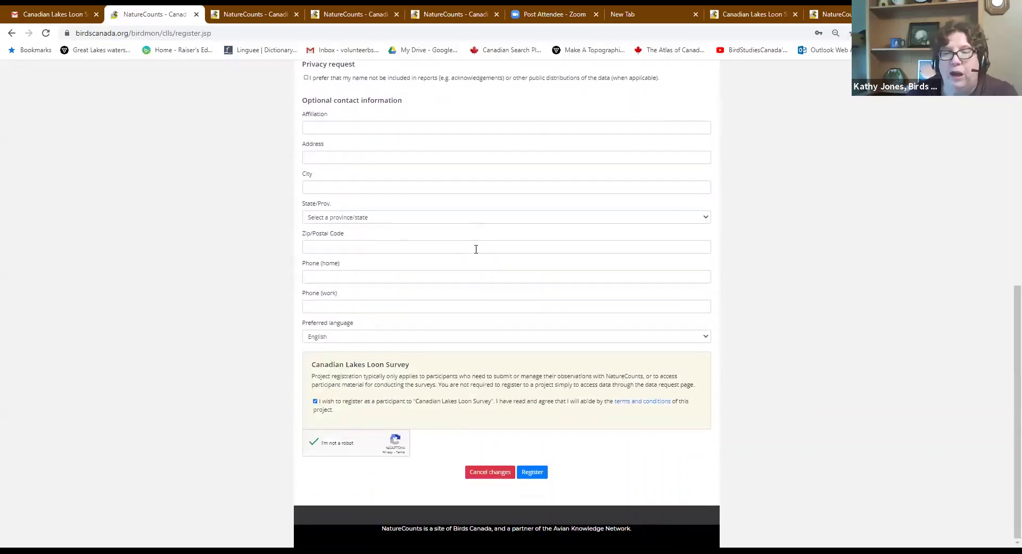
Submit the registration form and highlight the general error instruction at the top
left_click(535, 473)
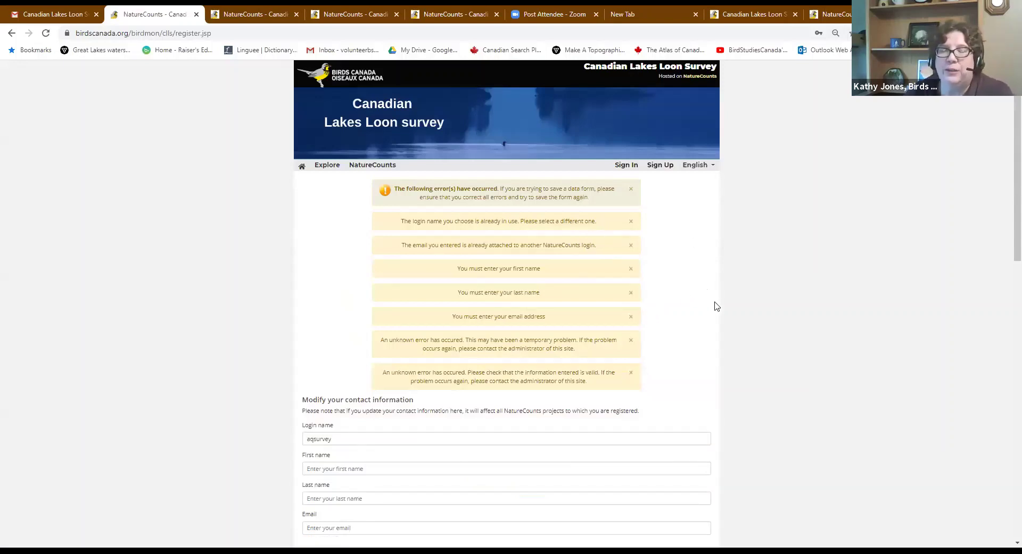
left_click_drag(595, 204, 500, 189)
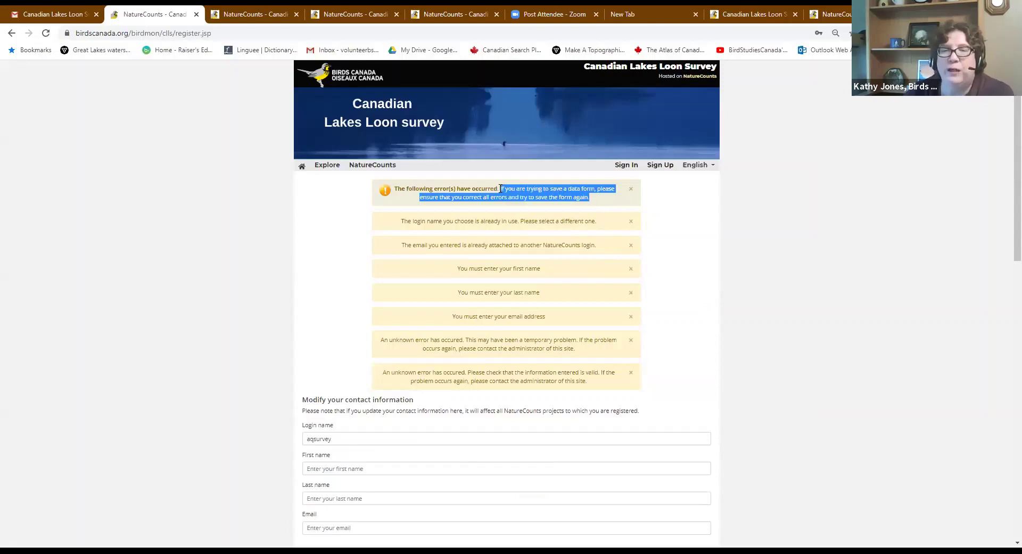
left_click(752, 205)
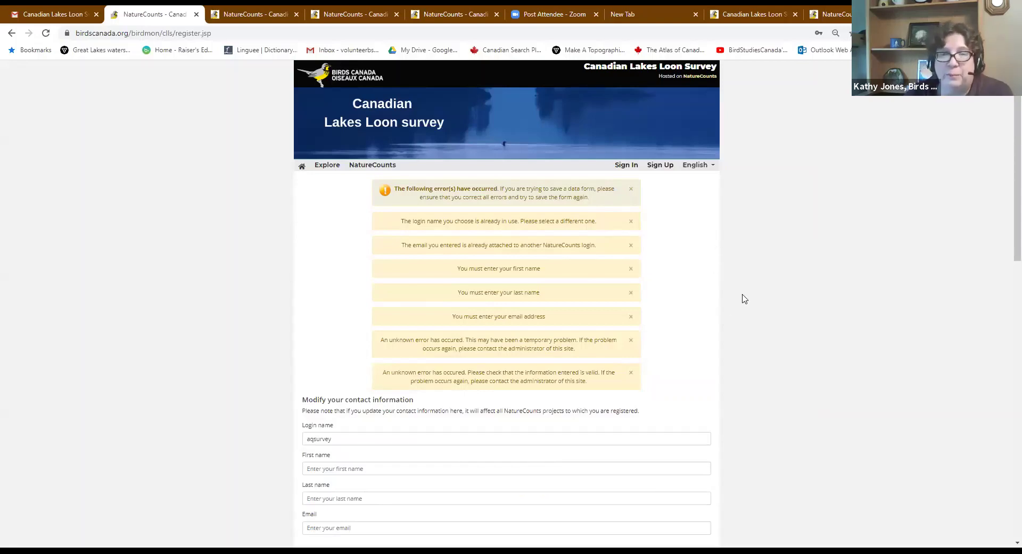
scroll(743, 297, "down", 2)
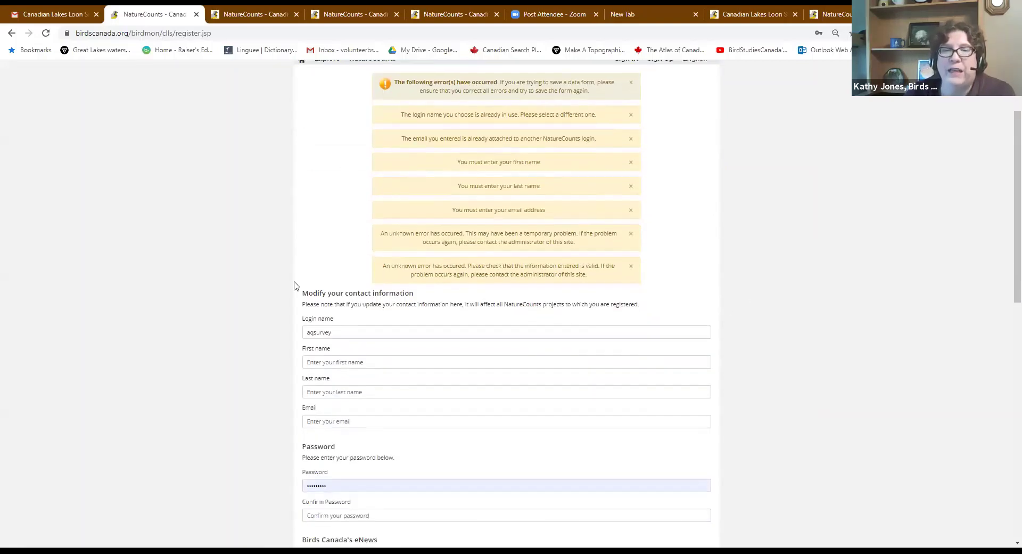
Point out the login-name-in-use and e-mail-already-in-use error messages
left_click(335, 332)
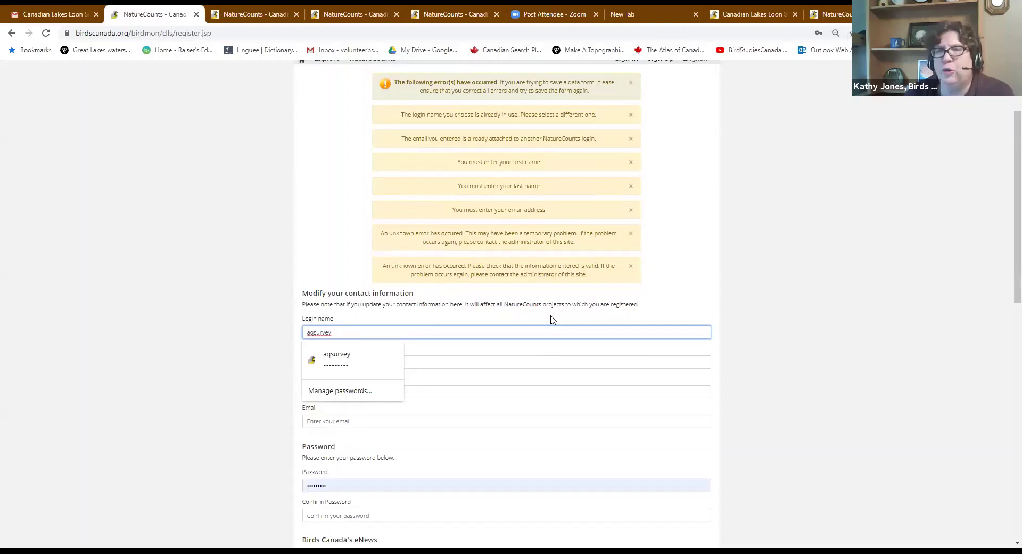
left_click(855, 210)
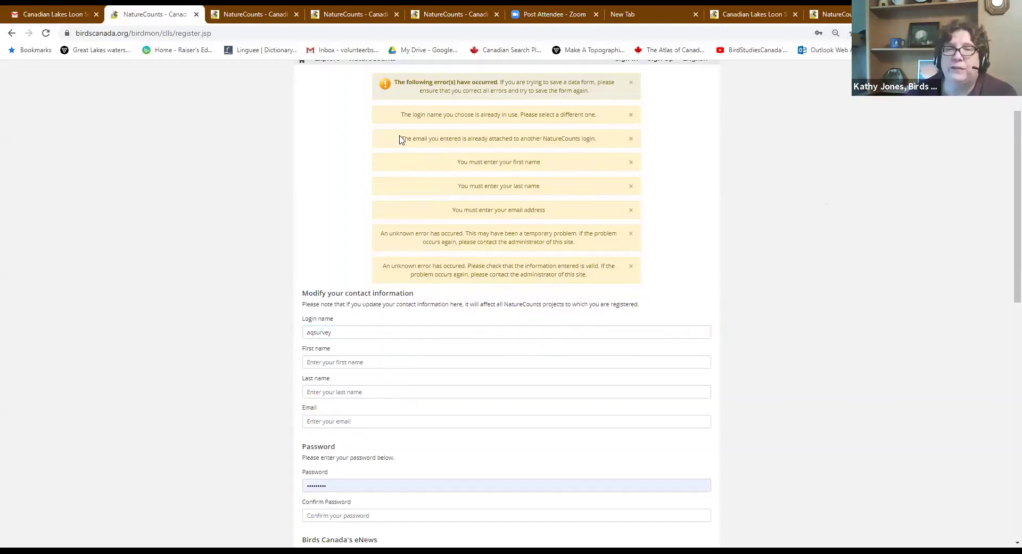
left_click_drag(400, 139, 604, 148)
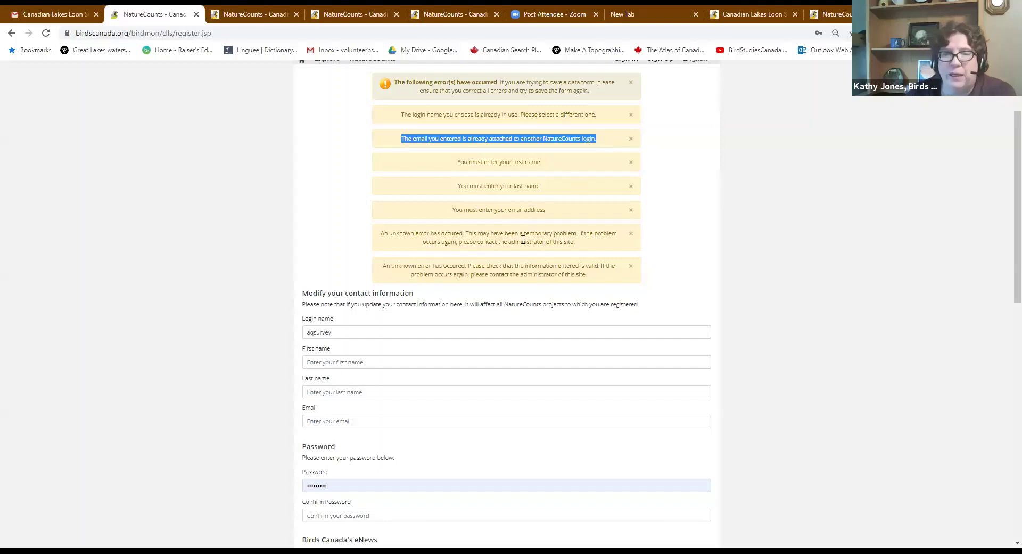
left_click(698, 243)
scroll(698, 244, "down", 5)
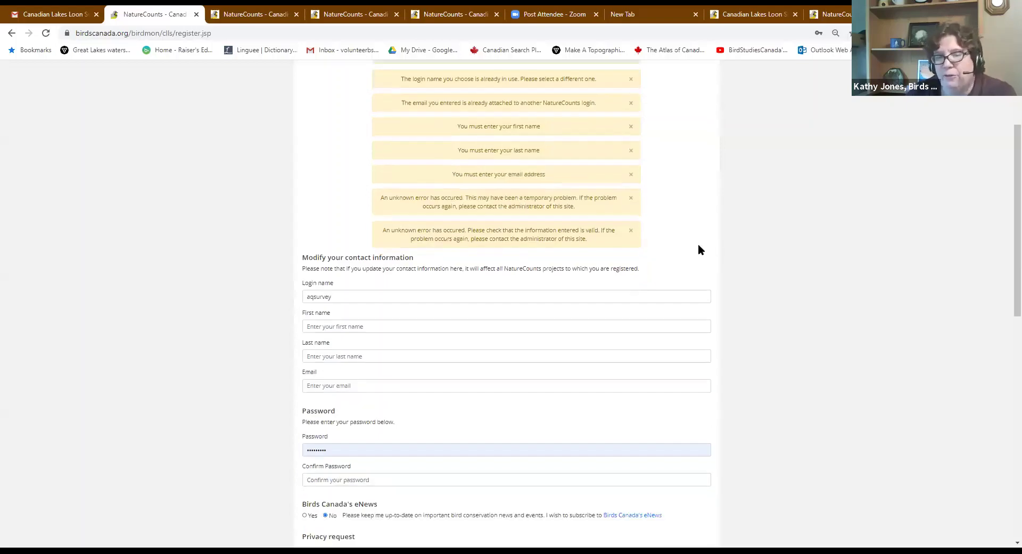
scroll(698, 244, "up", 7)
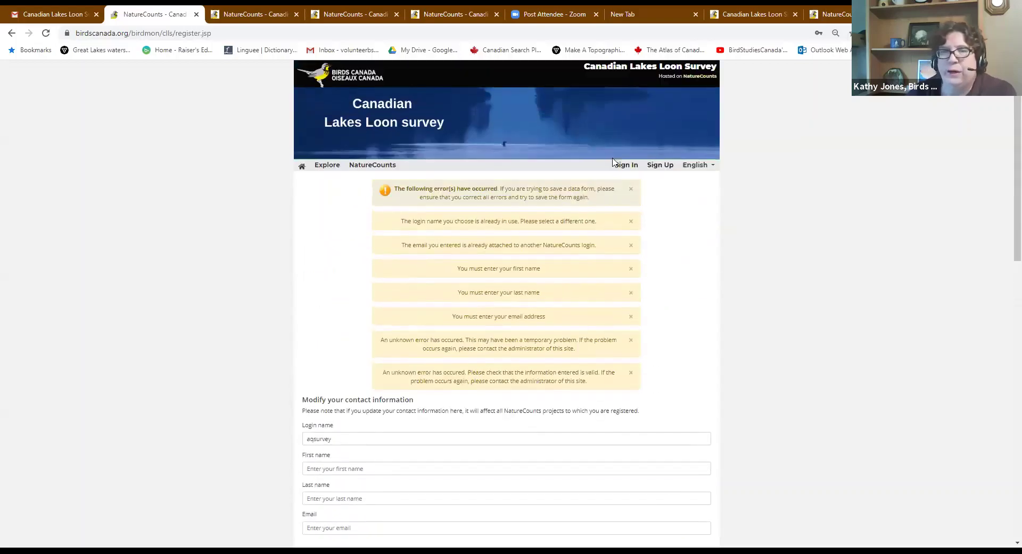
Return to the portal home and sign in with the autofilled saved credentials
left_click(304, 169)
left_click(626, 169)
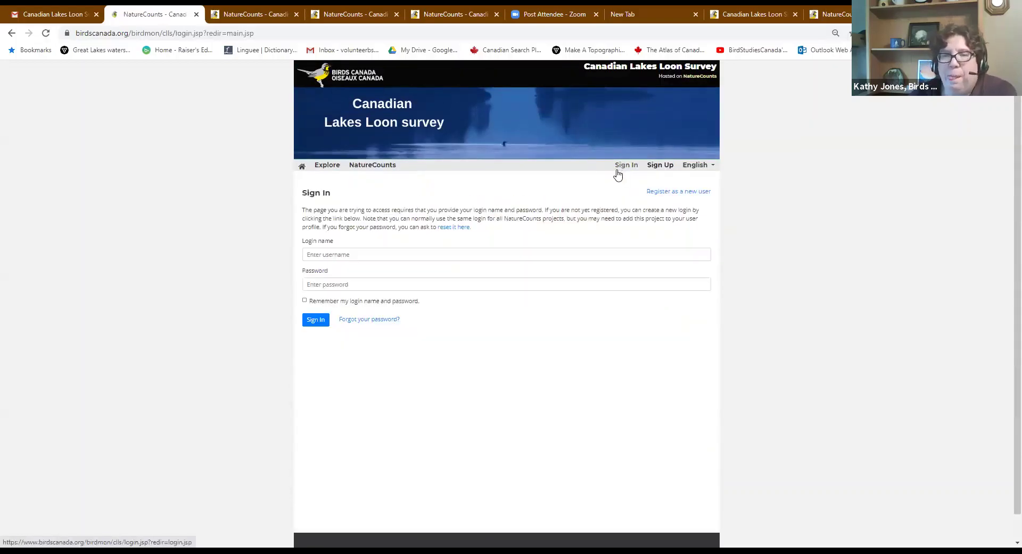
left_click(312, 324)
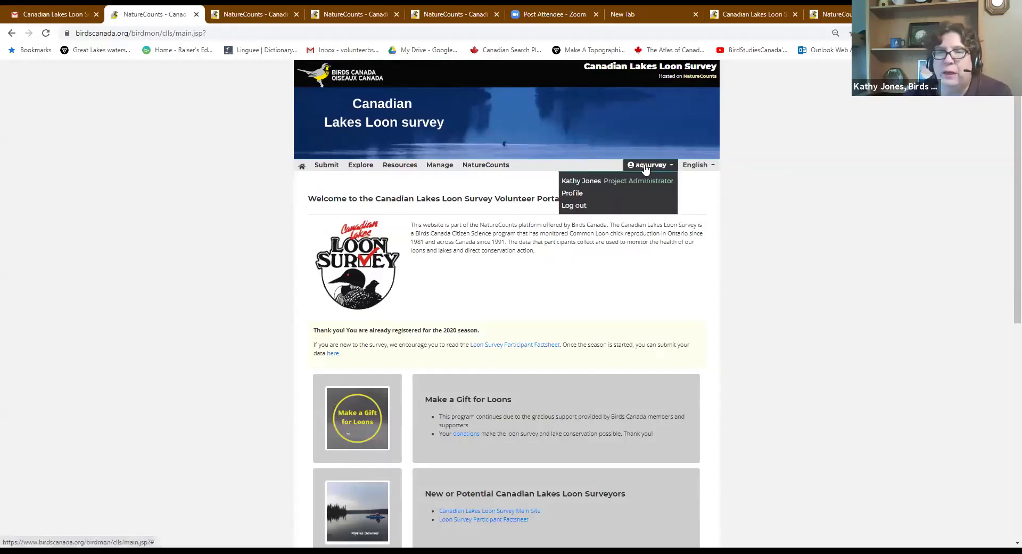
Open Profile, scroll to the bottom, and highlight the Canadian Lakes Loon Survey heading
left_click(591, 201)
scroll(626, 262, "down", 10)
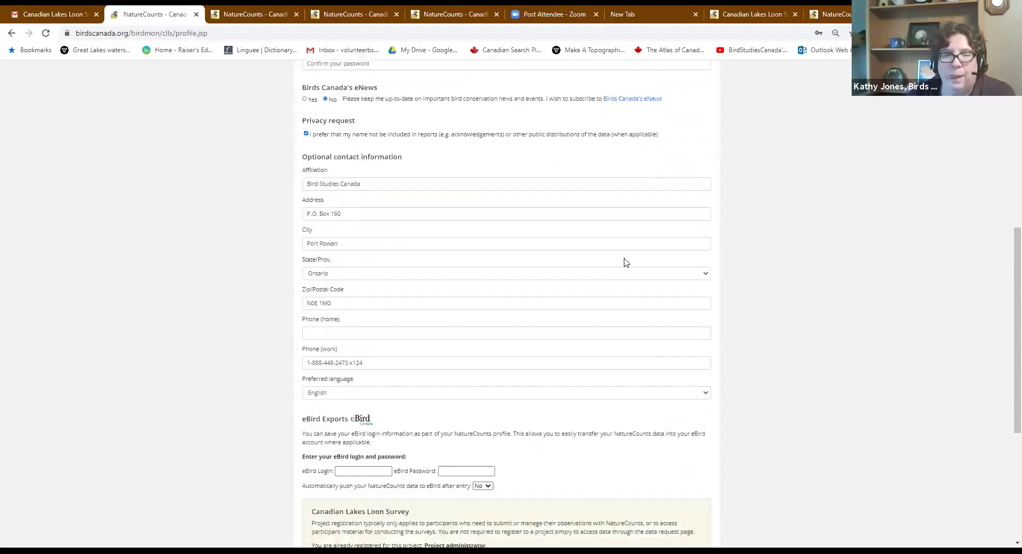
scroll(626, 262, "down", 1)
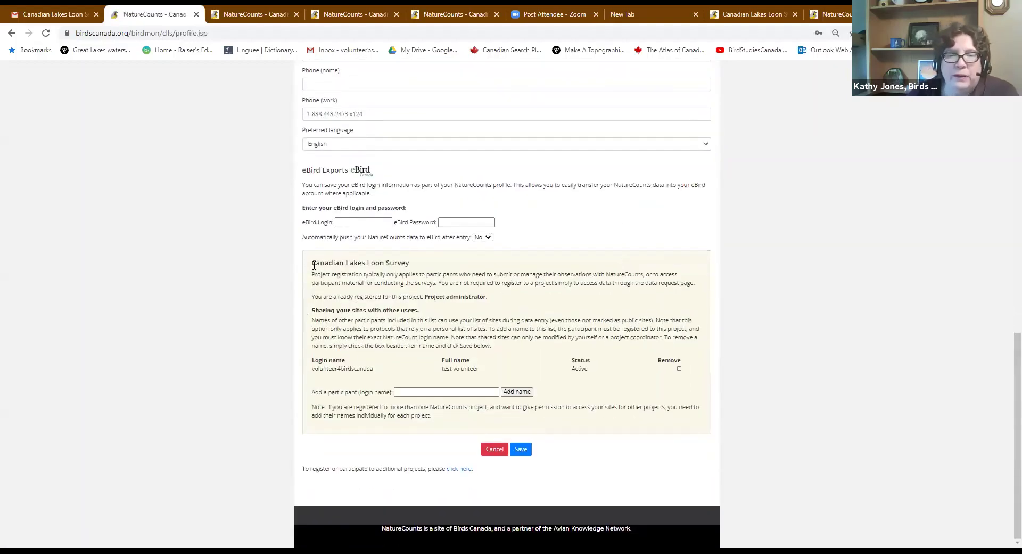
left_click_drag(313, 263, 424, 264)
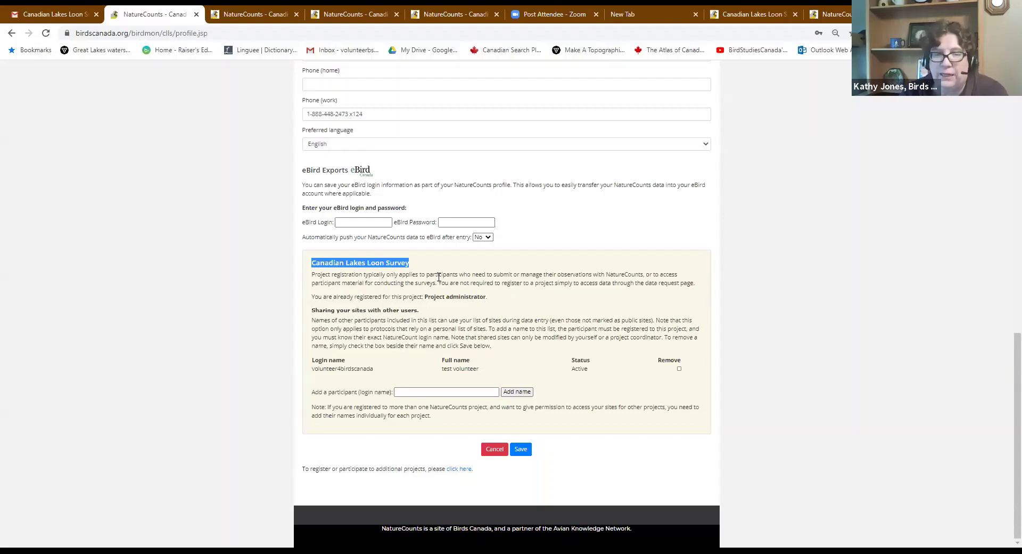
Add a second participant, by login name, to the list of people sharing your Loon Survey sites
left_click(408, 392)
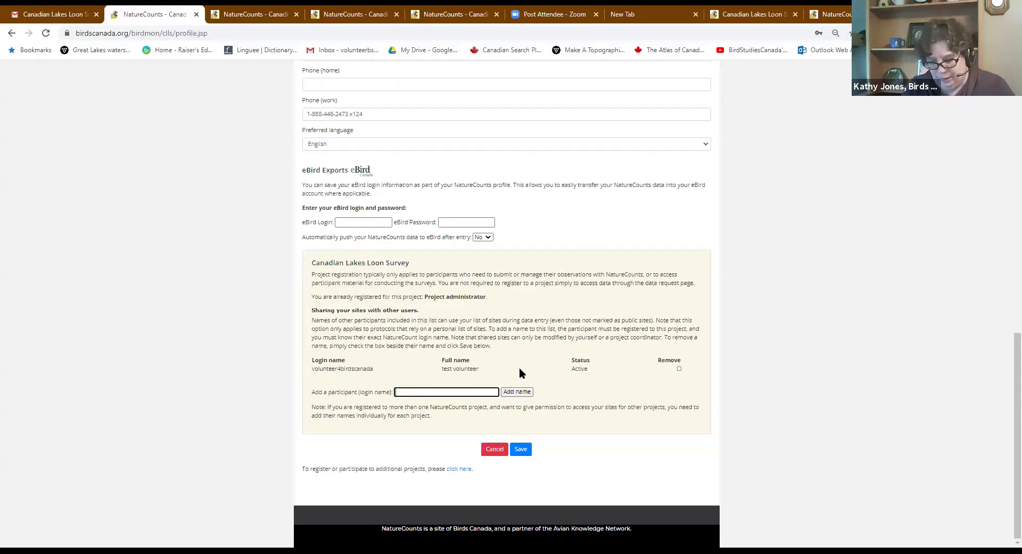
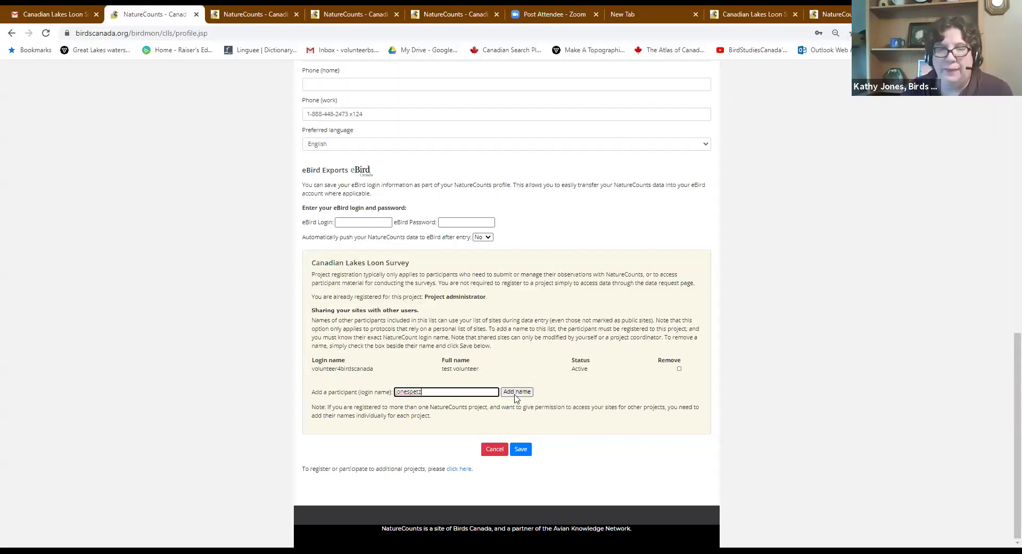
left_click(517, 392)
scroll(406, 374, "down", 12)
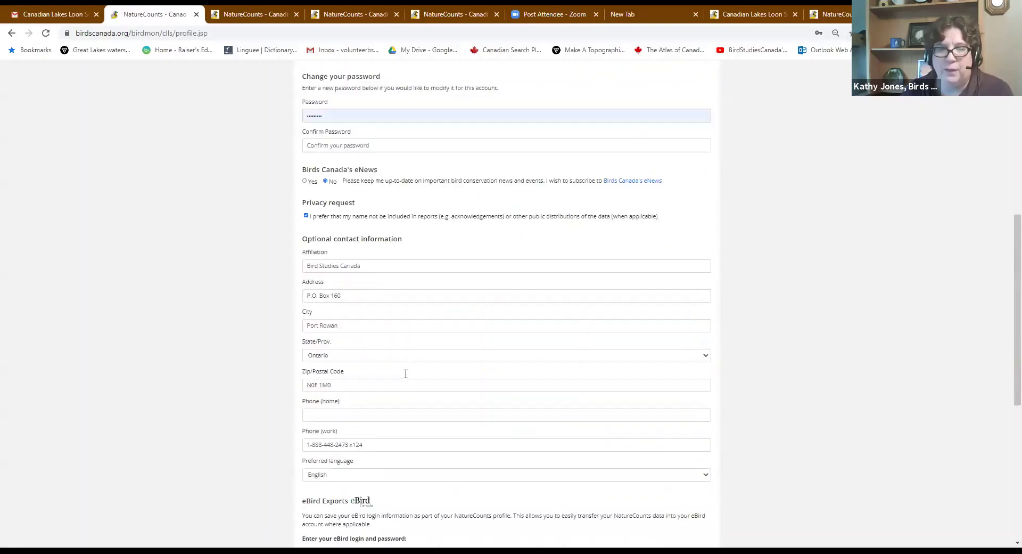
scroll(406, 375, "down", 3)
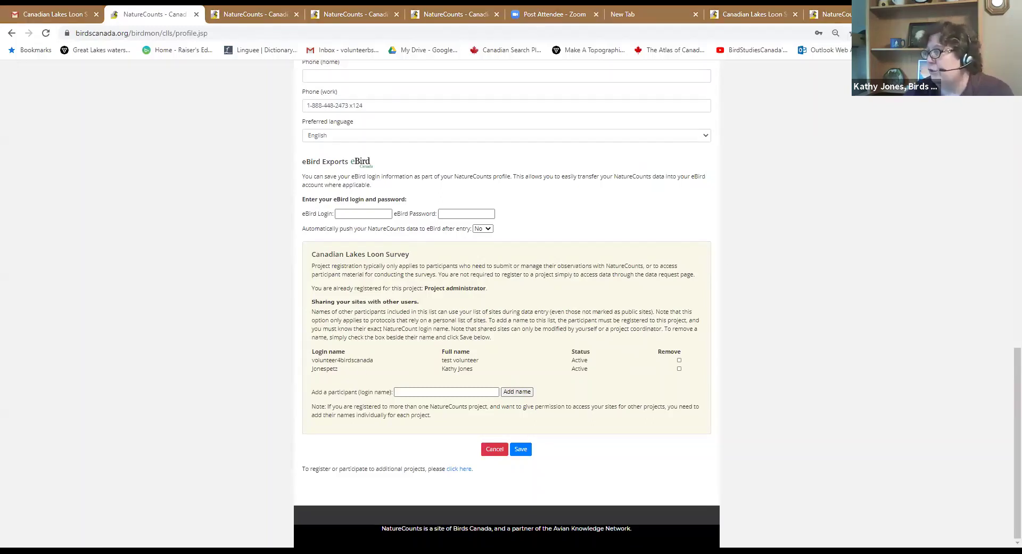
scroll(454, 261, "up", 15)
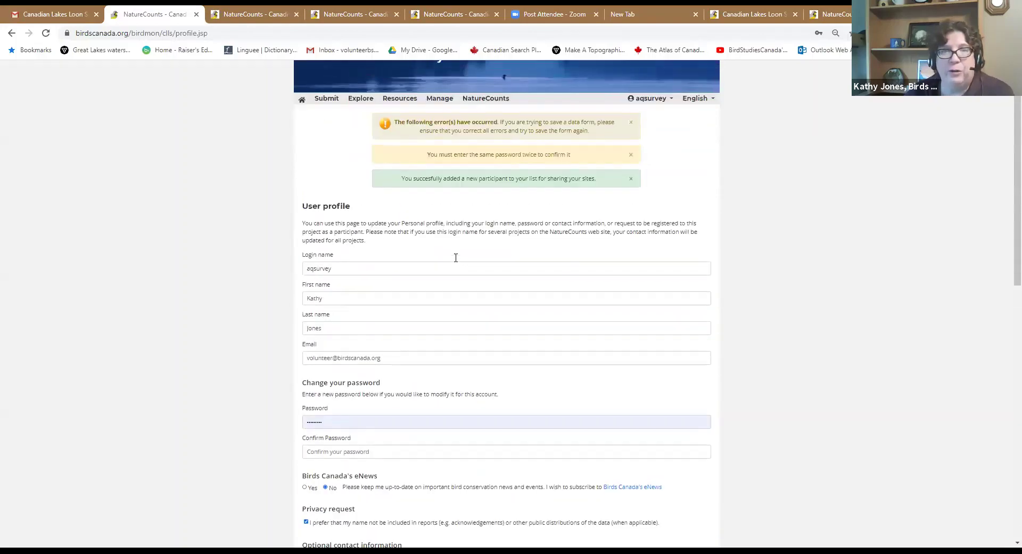
scroll(456, 258, "up", 2)
Go back to the welcome page, then reopen the User profile from the account menu
left_click(302, 167)
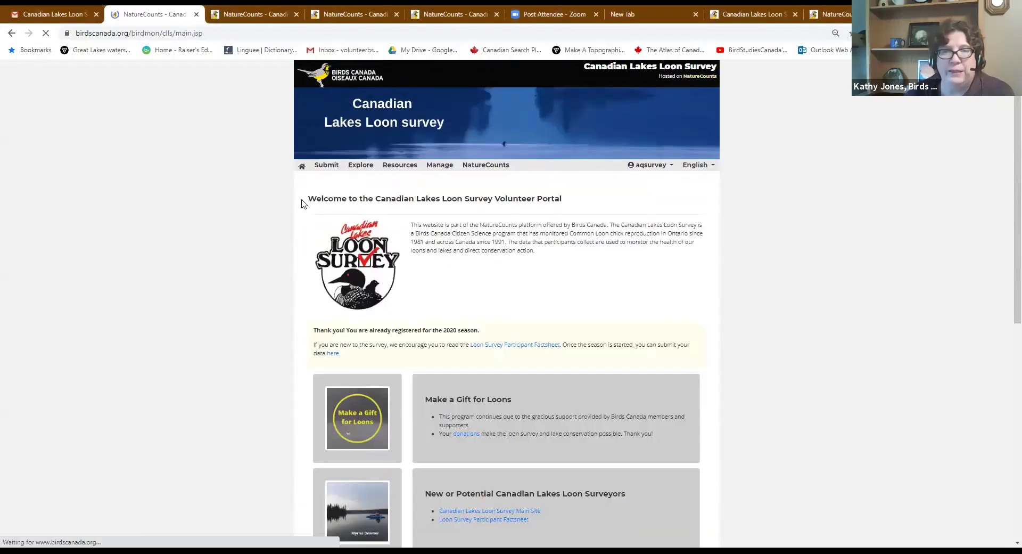
left_click(646, 167)
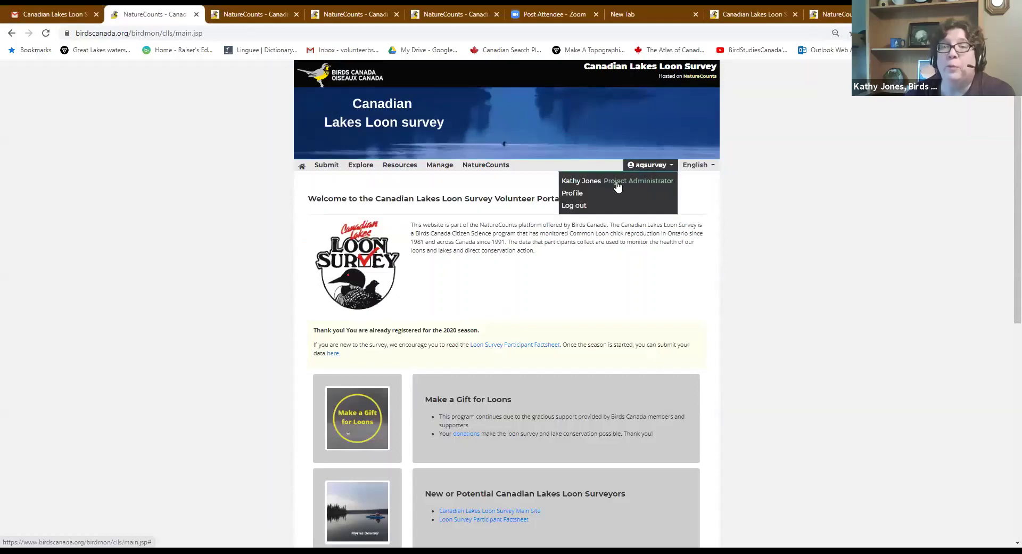
left_click(571, 193)
scroll(572, 199, "down", 3)
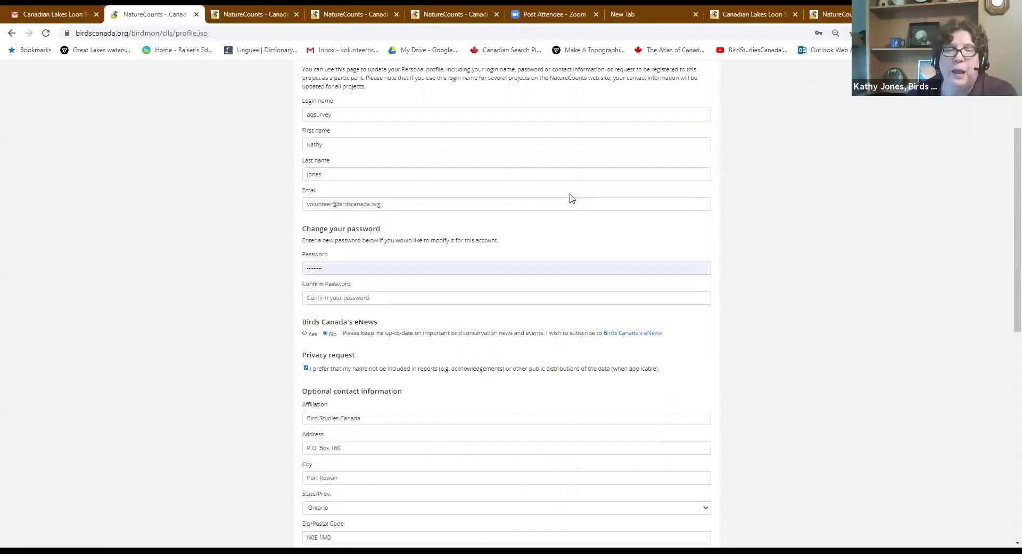
scroll(571, 198, "down", 1)
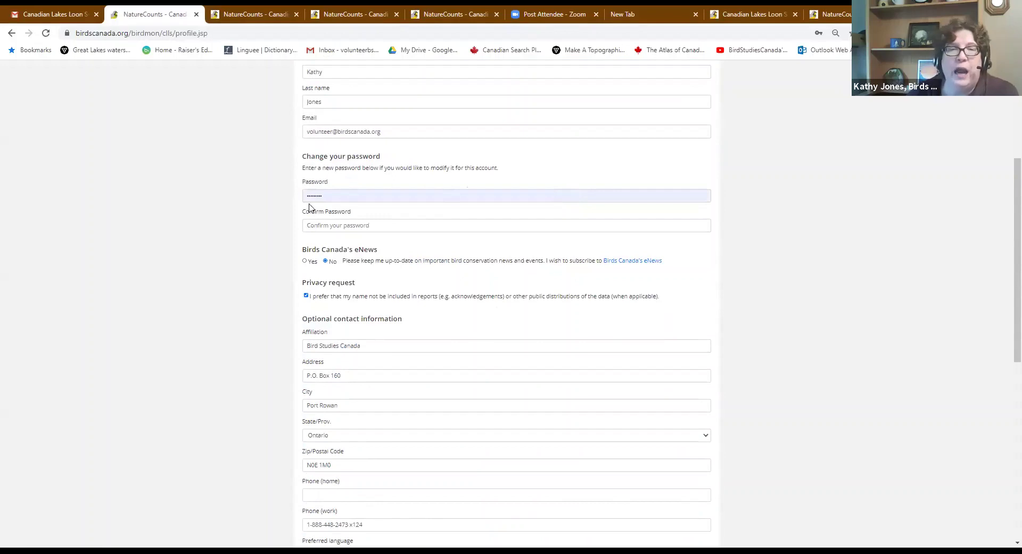
Fill in Password and Confirm Password using the browser's saved password
left_click(331, 196)
left_click(466, 225)
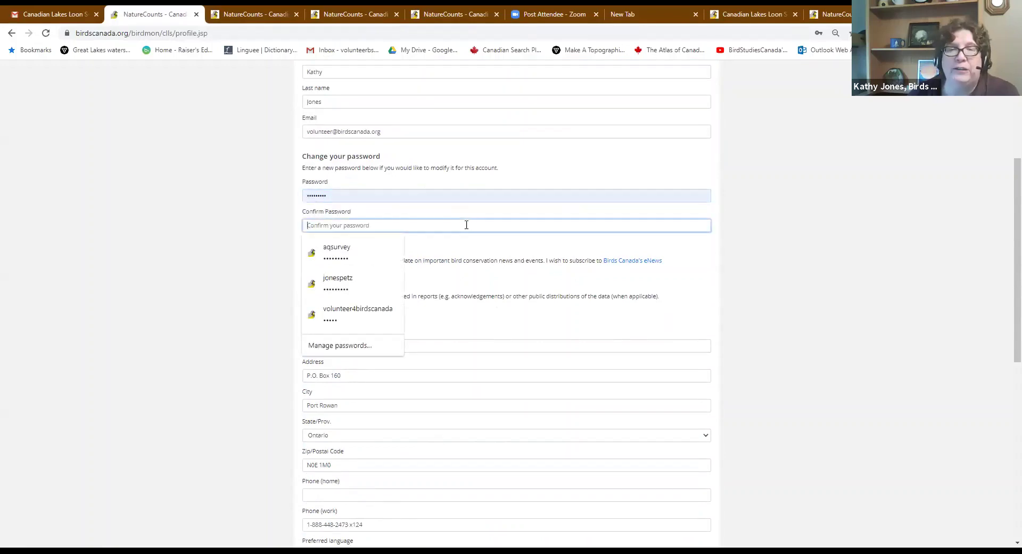
left_click(330, 251)
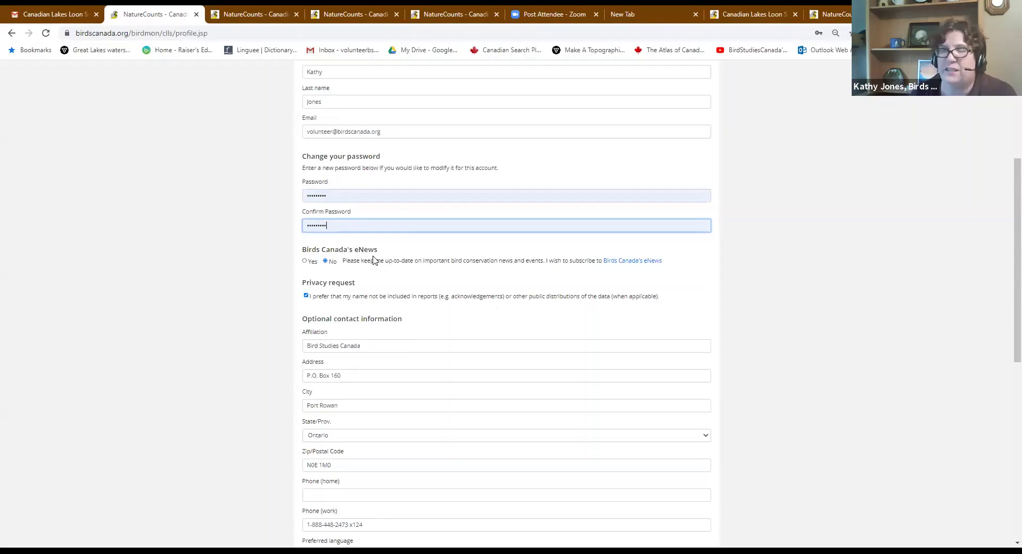
scroll(379, 259, "up", 4)
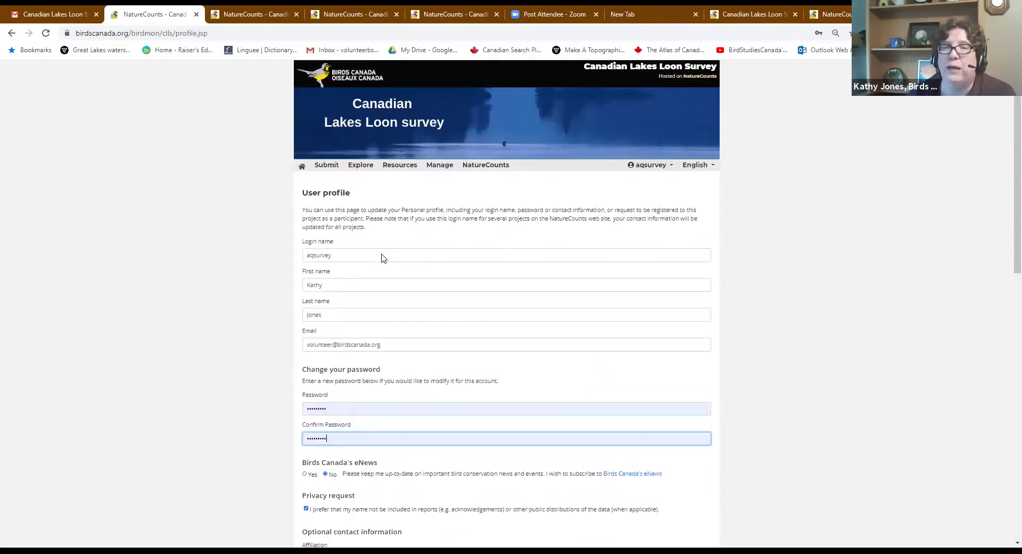
Return to the portal welcome page and briefly open and close the account menu
left_click(302, 167)
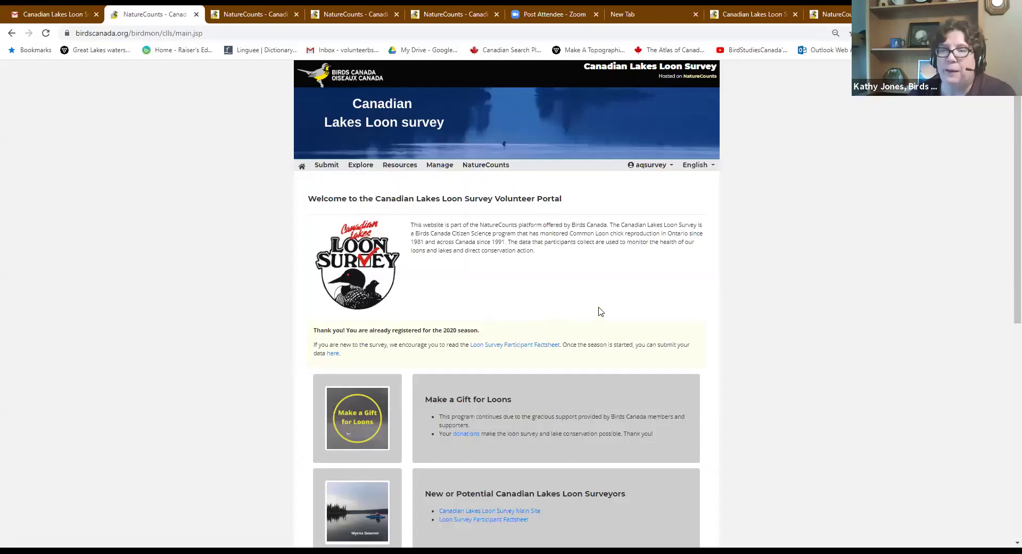
left_click(649, 166)
left_click(642, 326)
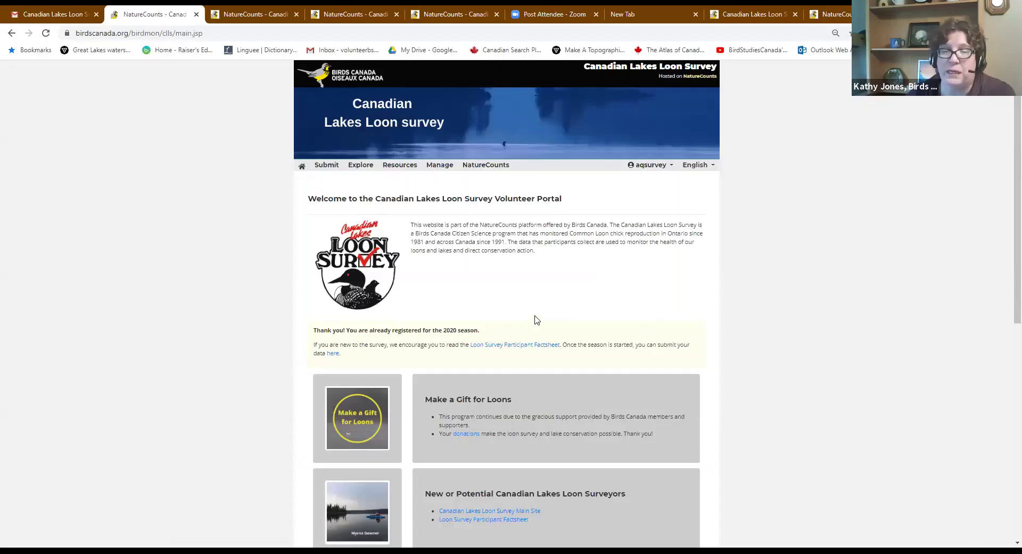
scroll(536, 320, "down", 3)
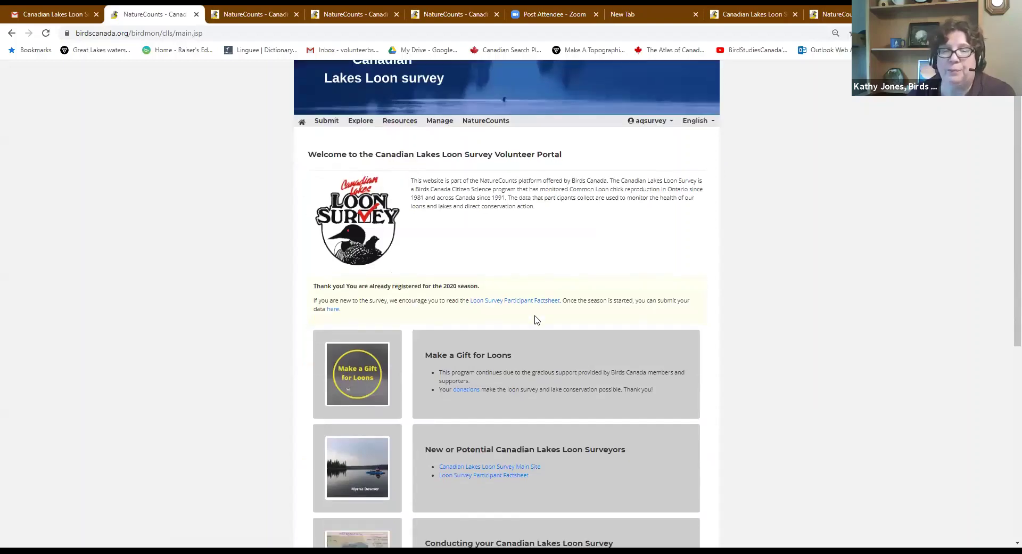
scroll(536, 319, "down", 2)
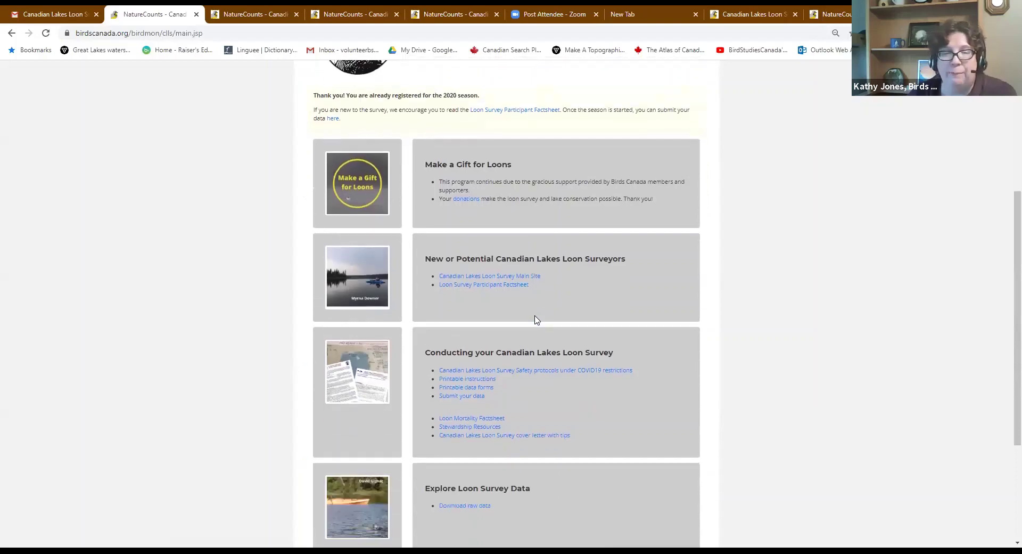
scroll(536, 320, "up", 4)
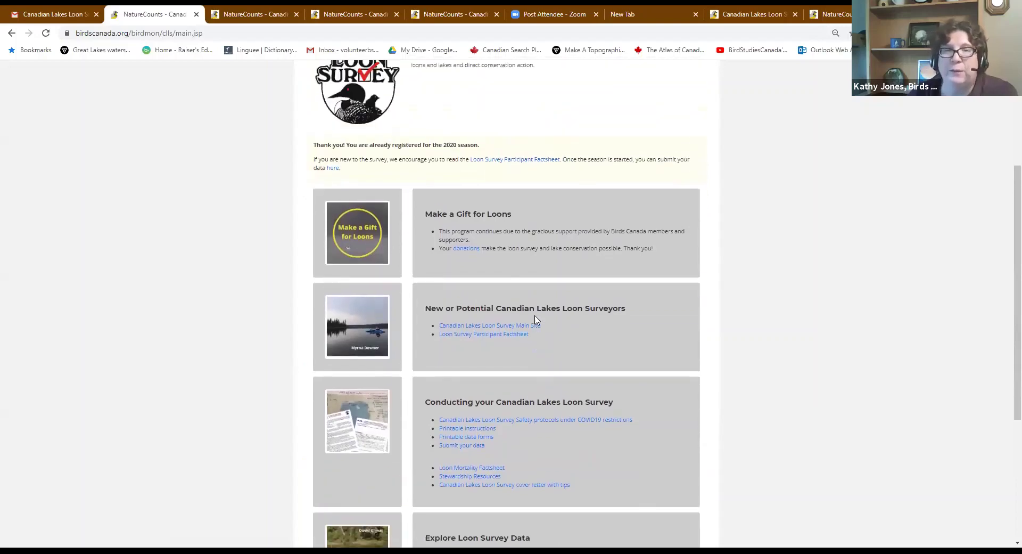
Show the Submit data options, then scroll through the resource boxes to 'Your profile'
left_click(326, 113)
mouse_move(657, 110)
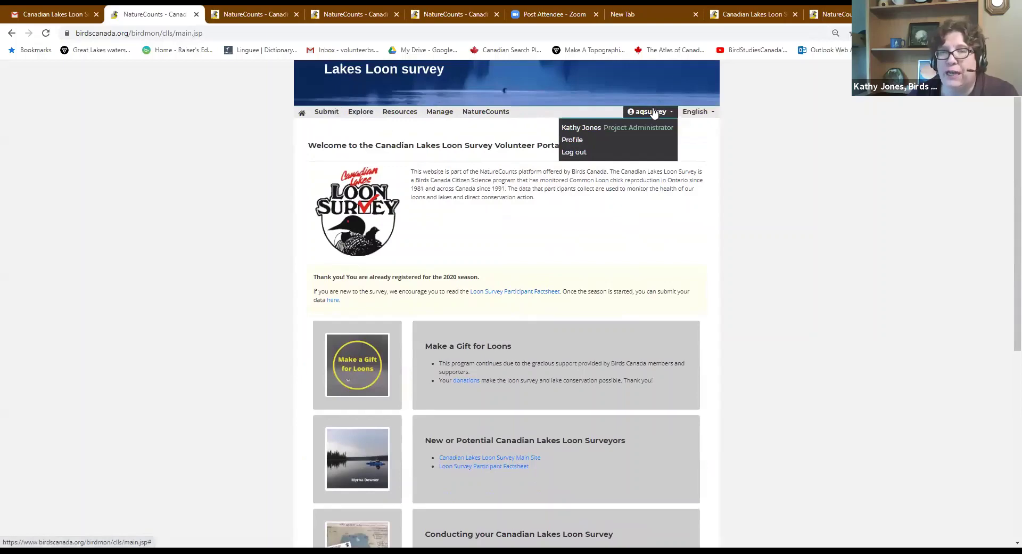
scroll(626, 383, "down", 5)
scroll(626, 383, "down", 2)
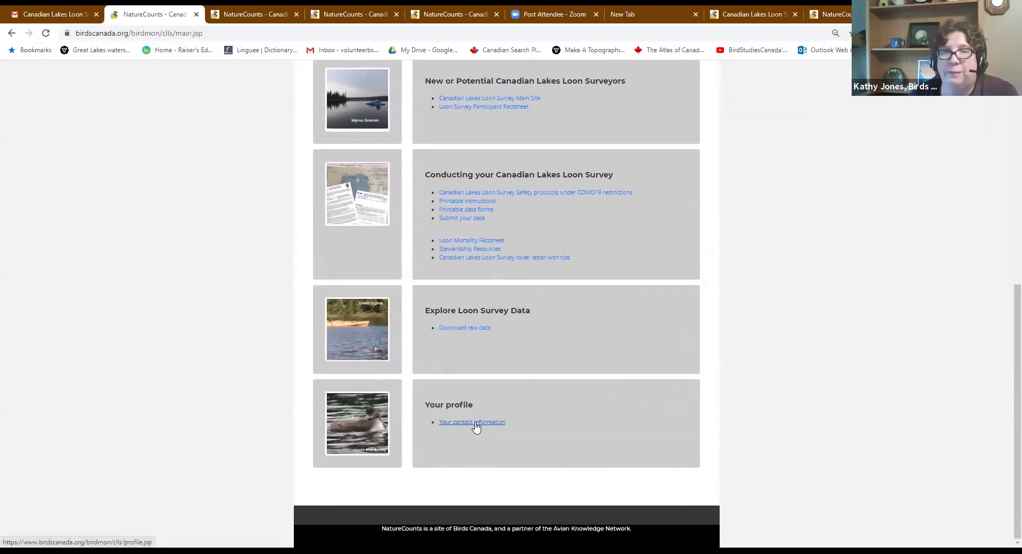
scroll(610, 346, "up", 2)
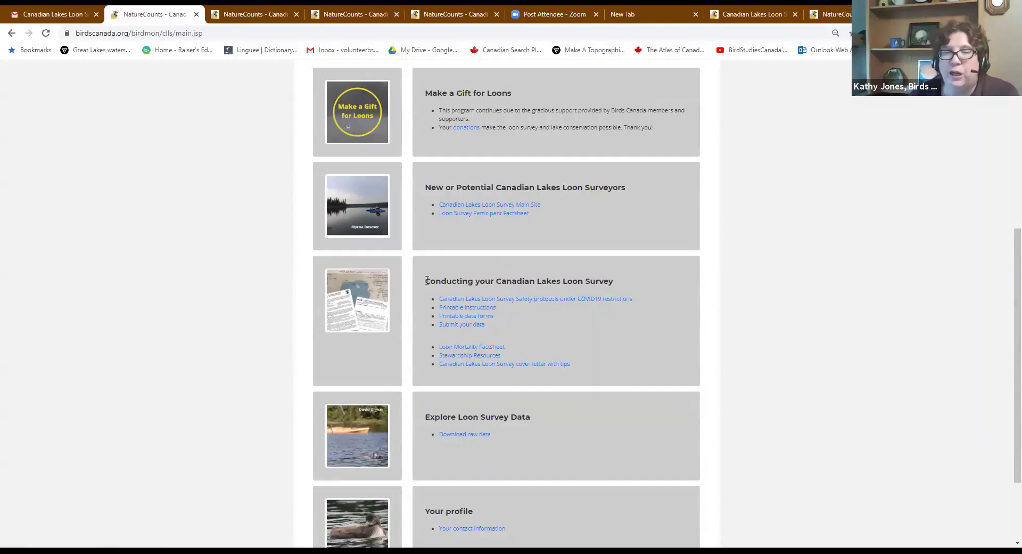
left_click_drag(424, 284, 622, 283)
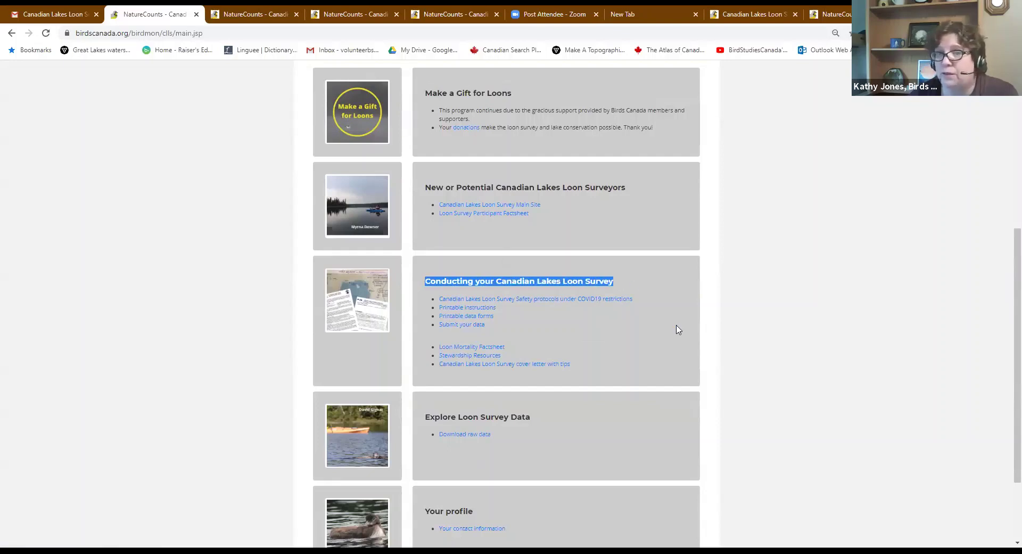